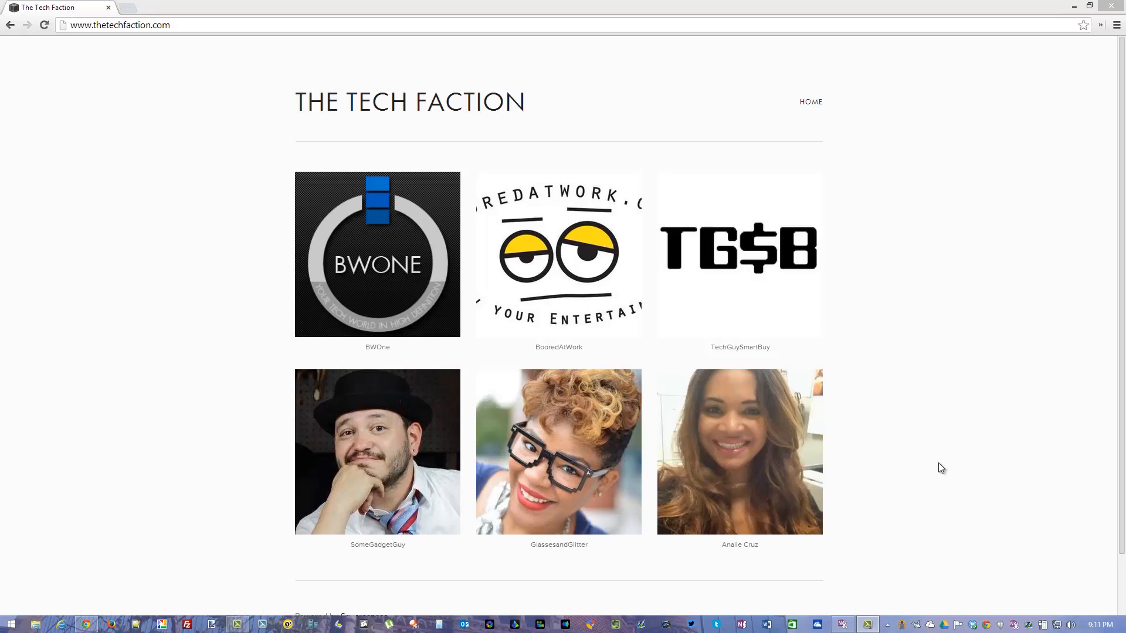
Look over The Tech Faction home page gallery and open the BWOne page to read its description.
click(116, 210)
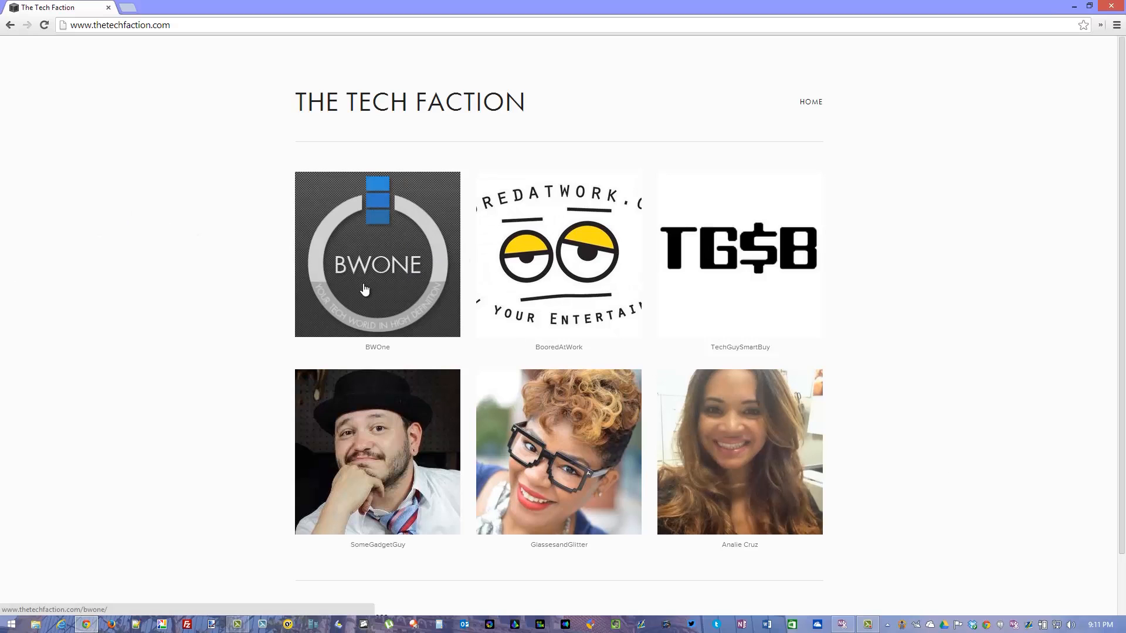
scroll(211, 266, down, 2)
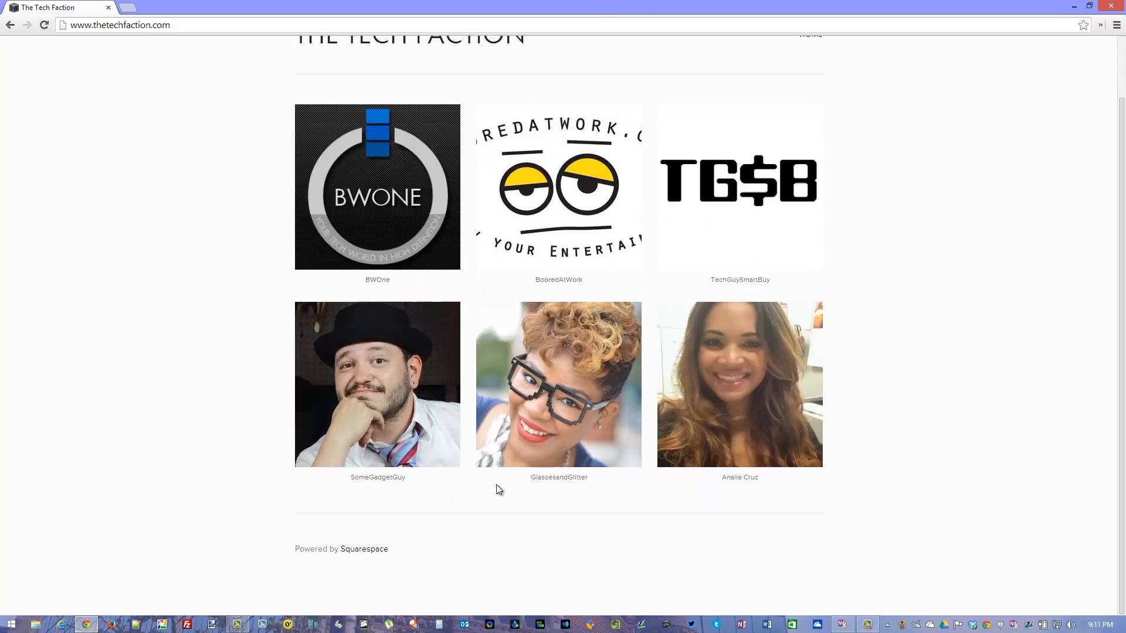
scroll(215, 324, up, 2)
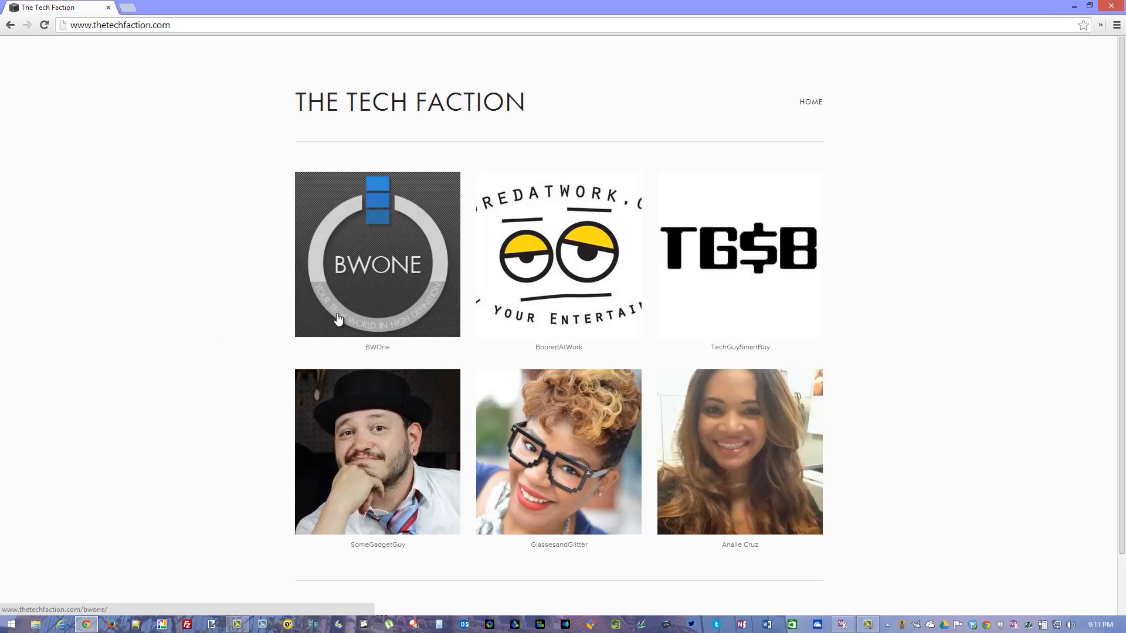
click(378, 272)
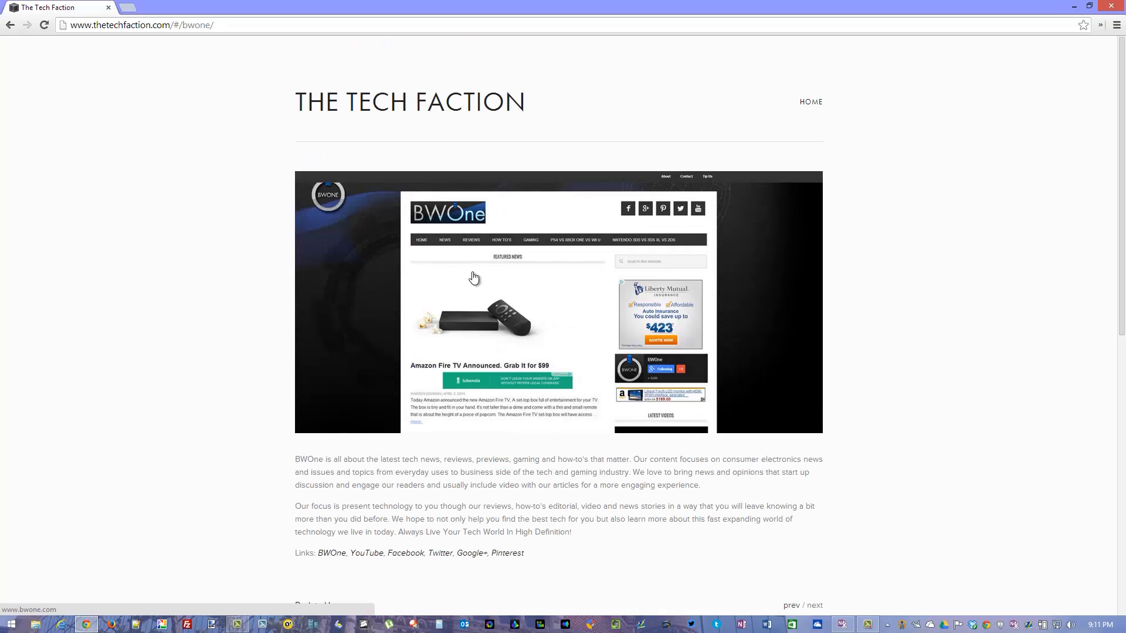
scroll(286, 345, down, 3)
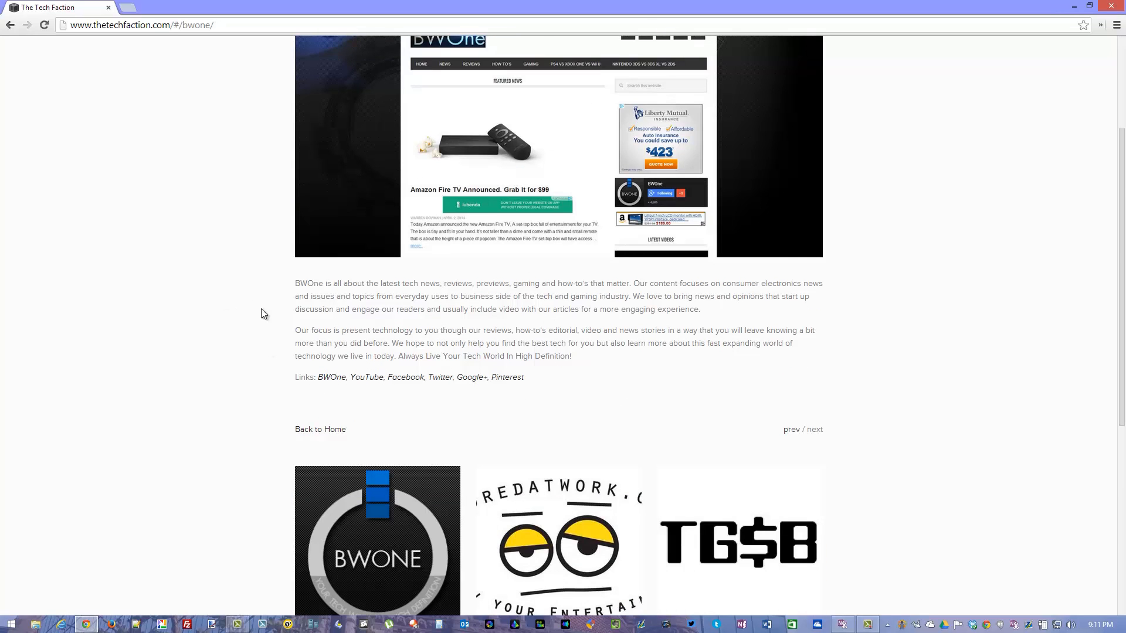
Open the BooredAtWork page from the member gallery and look through its description and links.
scroll(264, 313, down, 4)
click(503, 314)
scroll(273, 305, down, 6)
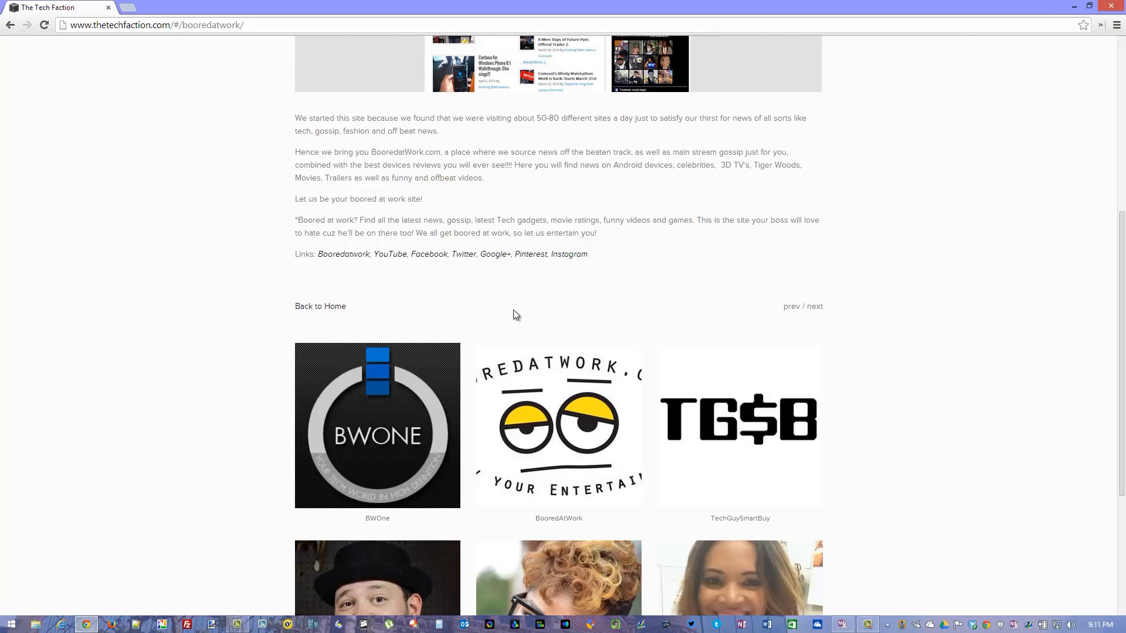
scroll(654, 421, up, 2)
Open the TechGuySmartBuy page from the member gallery and look through its description and links.
scroll(659, 425, down, 3)
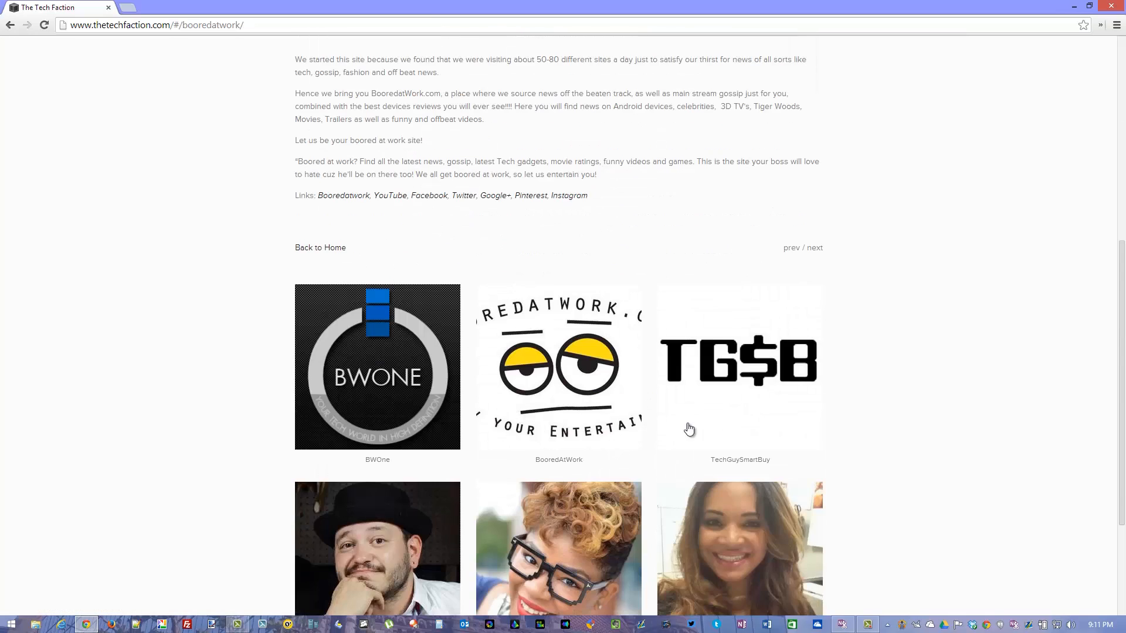
click(750, 392)
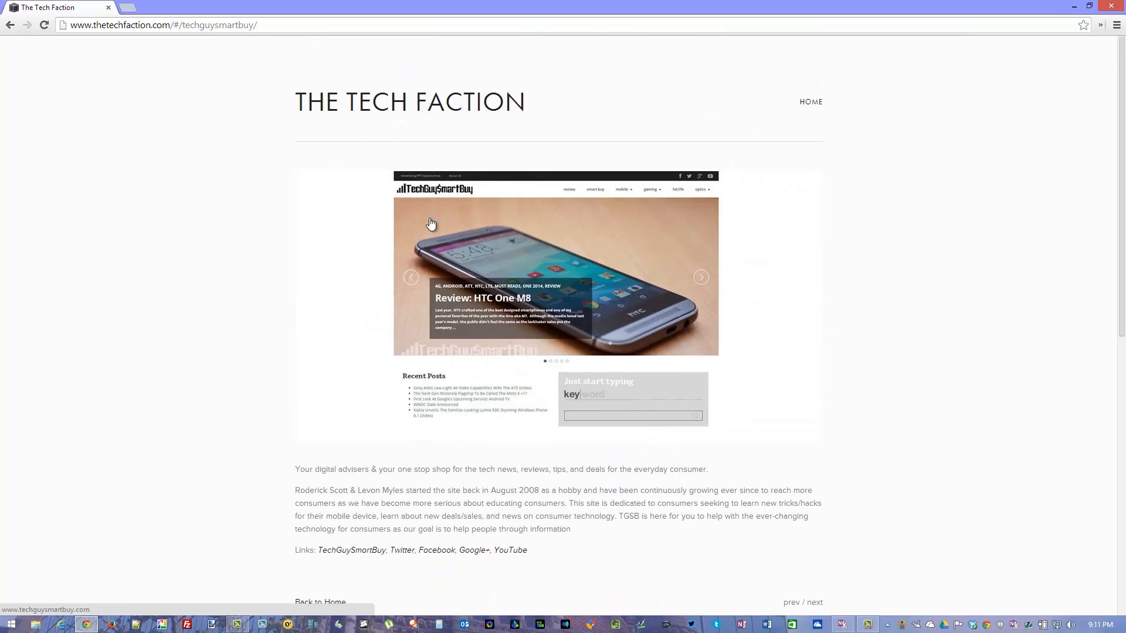
scroll(414, 451, down, 3)
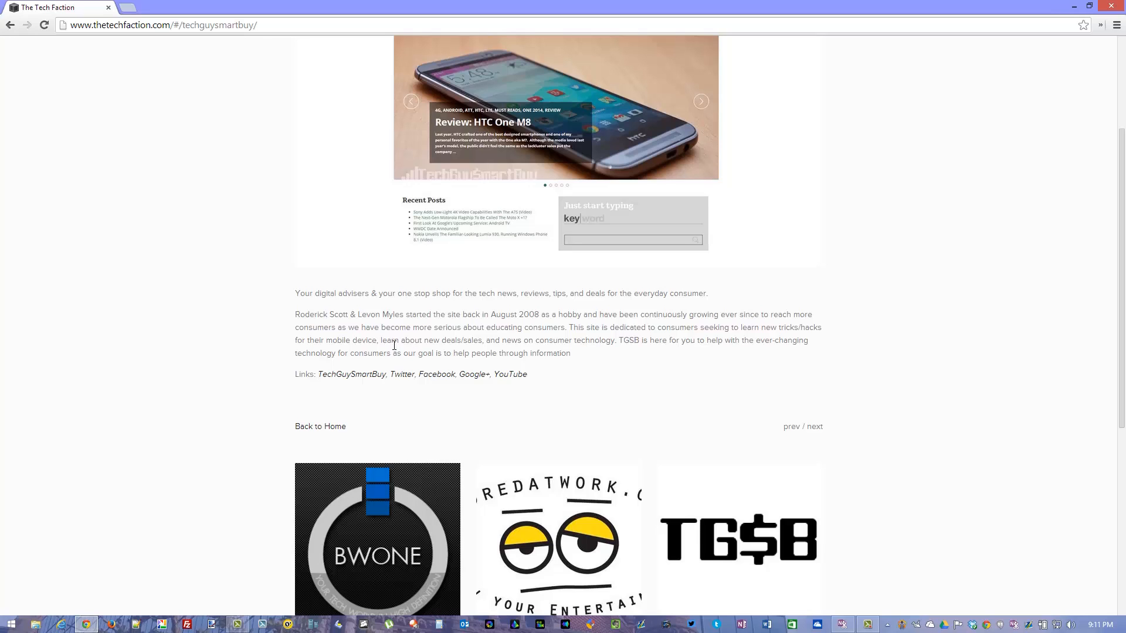
scroll(431, 342, down, 4)
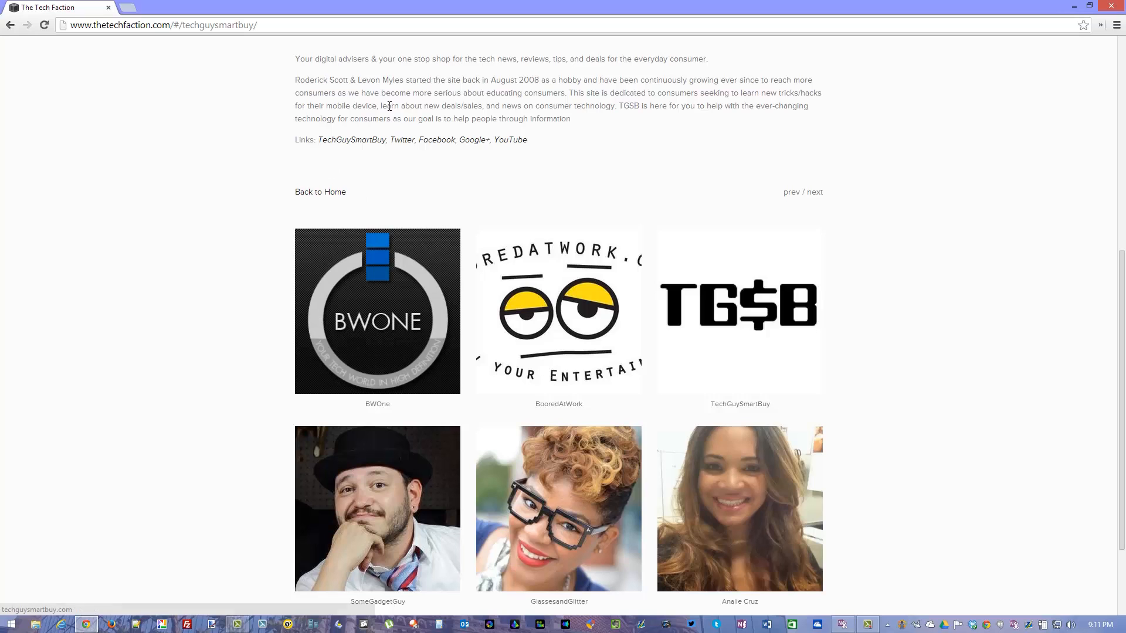
scroll(505, 148, up, 4)
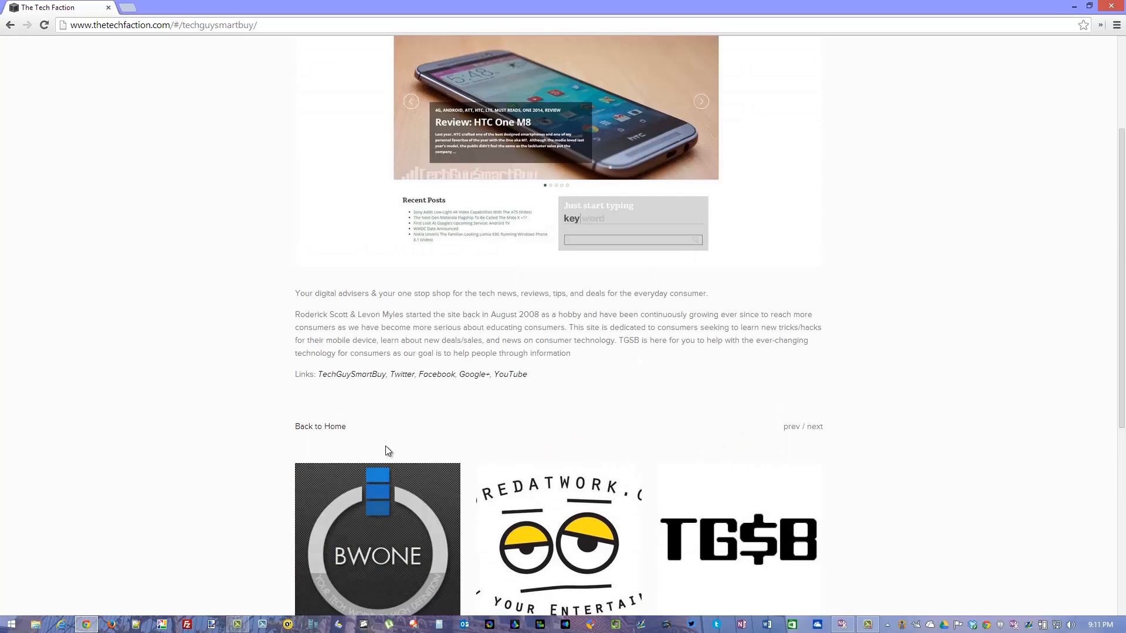
Open the SomeGadgetGuy page from the member gallery and look through its bio and links.
scroll(657, 458, down, 6)
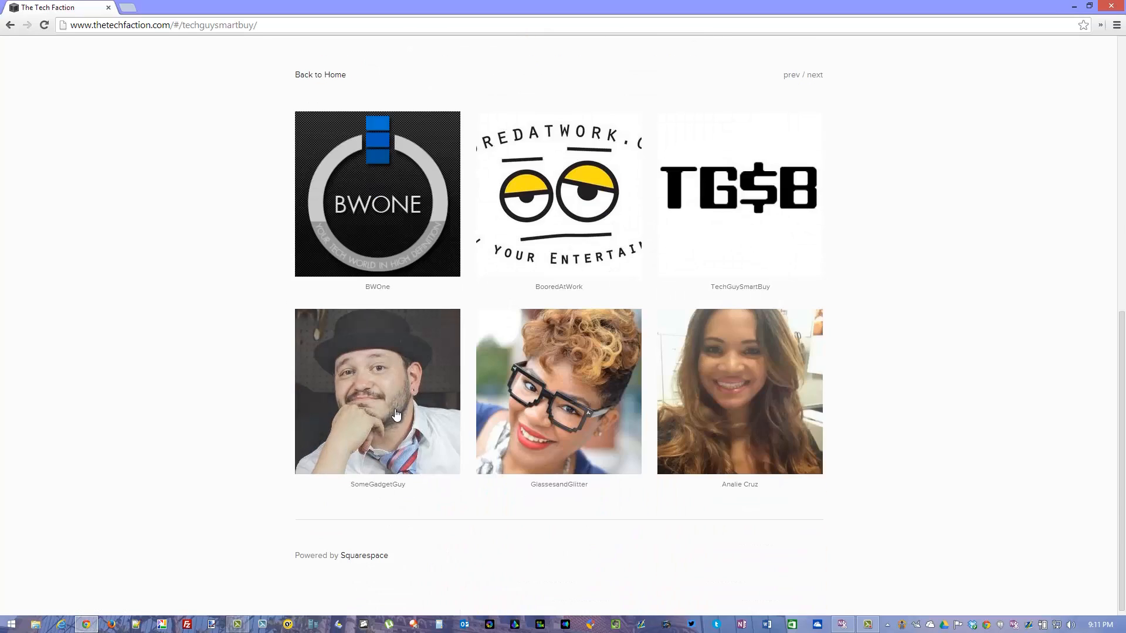
click(396, 413)
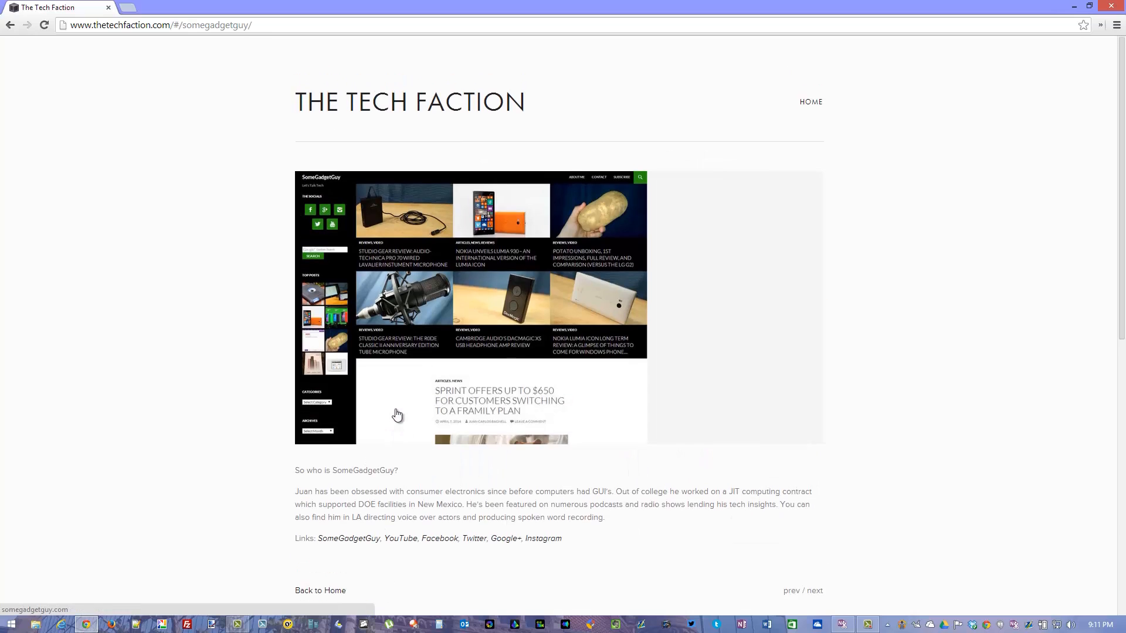
scroll(396, 413, down, 3)
scroll(446, 399, up, 3)
scroll(481, 487, down, 1)
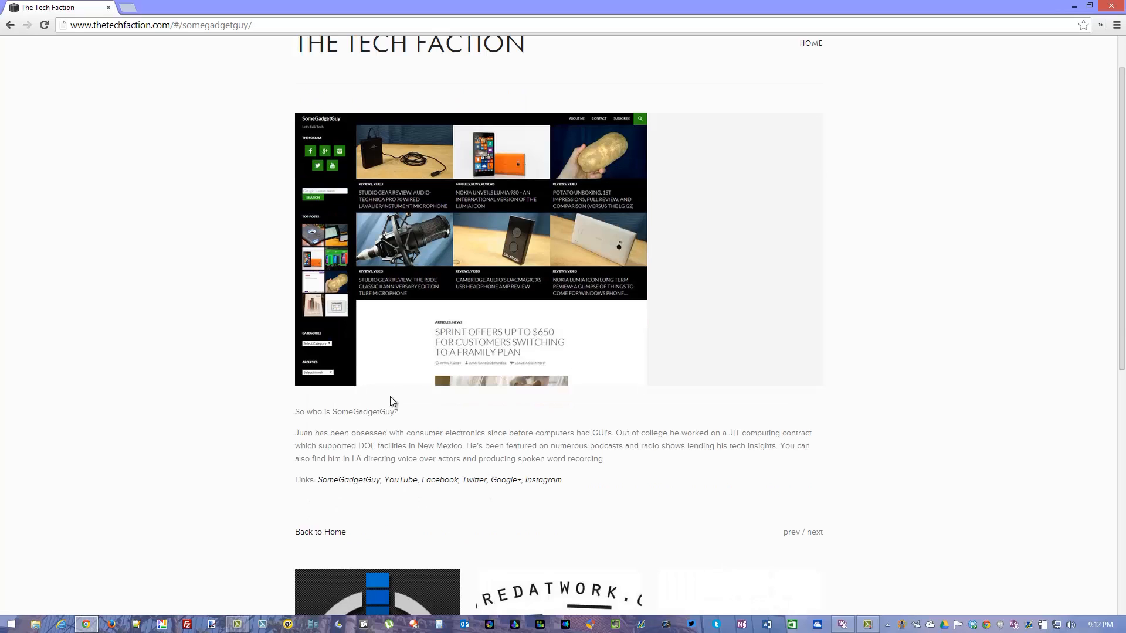
Open the GlassesandGlitter page from the member gallery and read its blog and editor descriptions.
scroll(415, 490, down, 7)
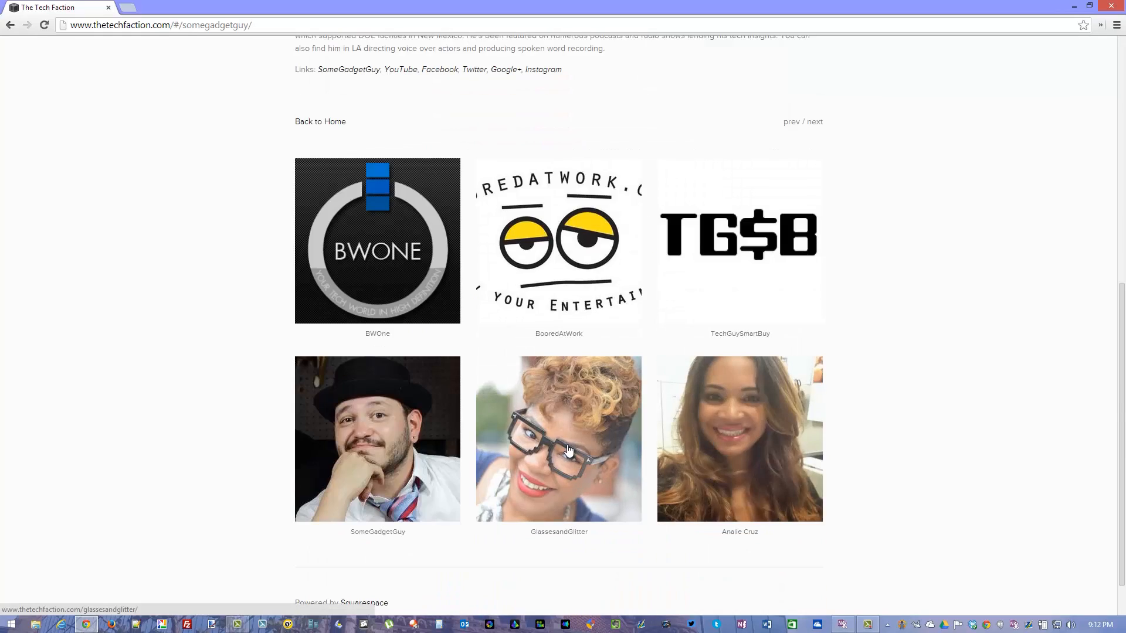
click(568, 449)
scroll(342, 480, down, 3)
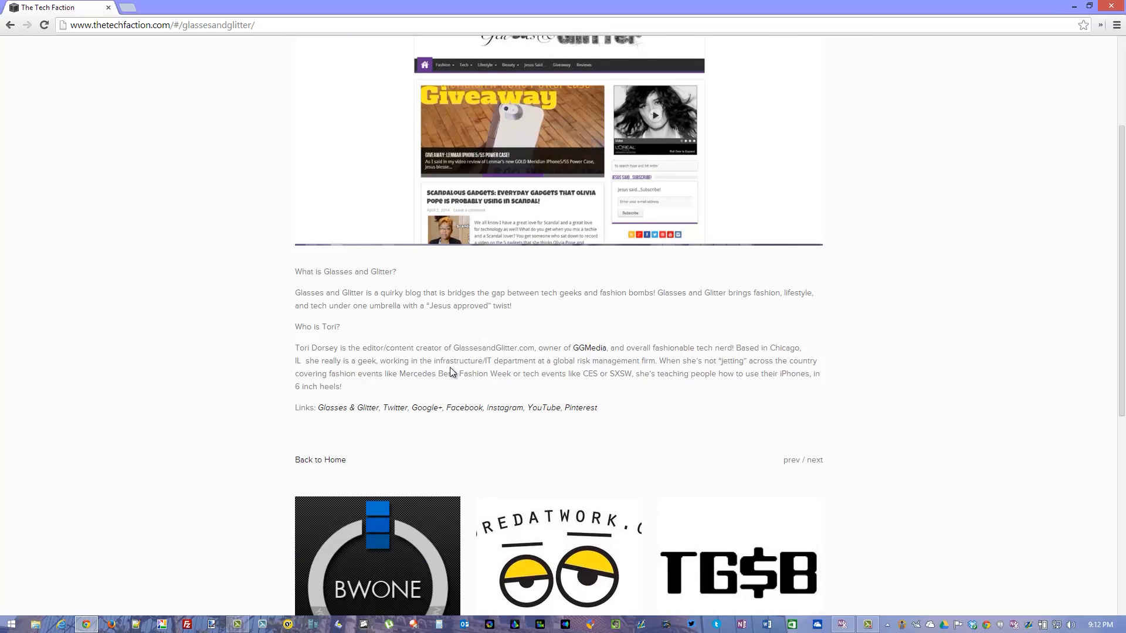
scroll(423, 375, up, 2)
scroll(437, 387, down, 3)
scroll(441, 398, up, 3)
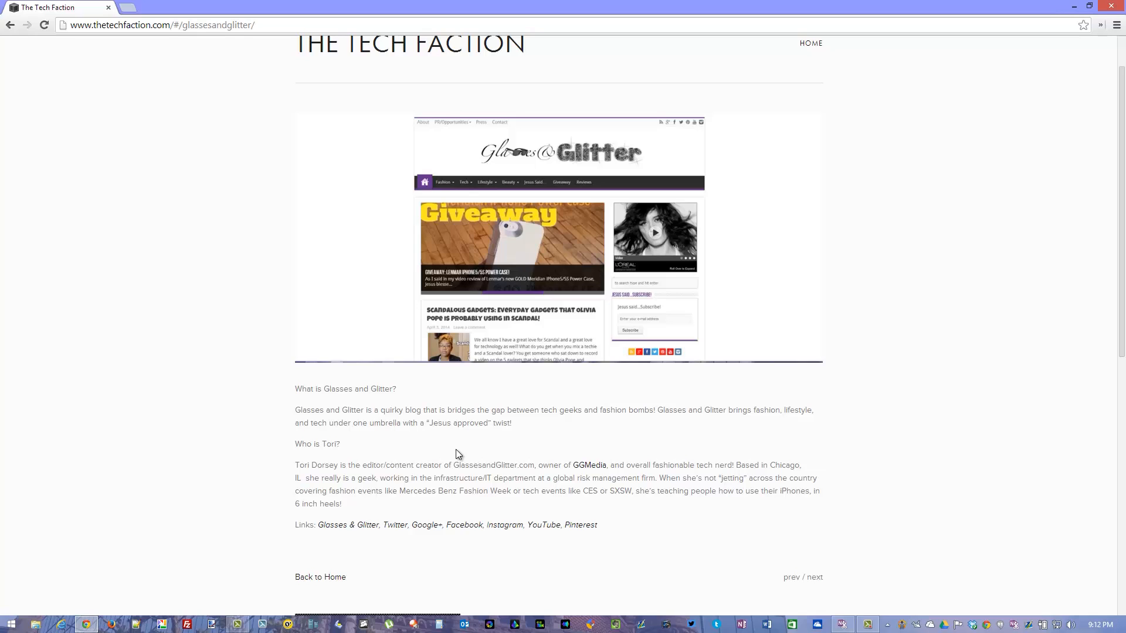
scroll(554, 440, down, 5)
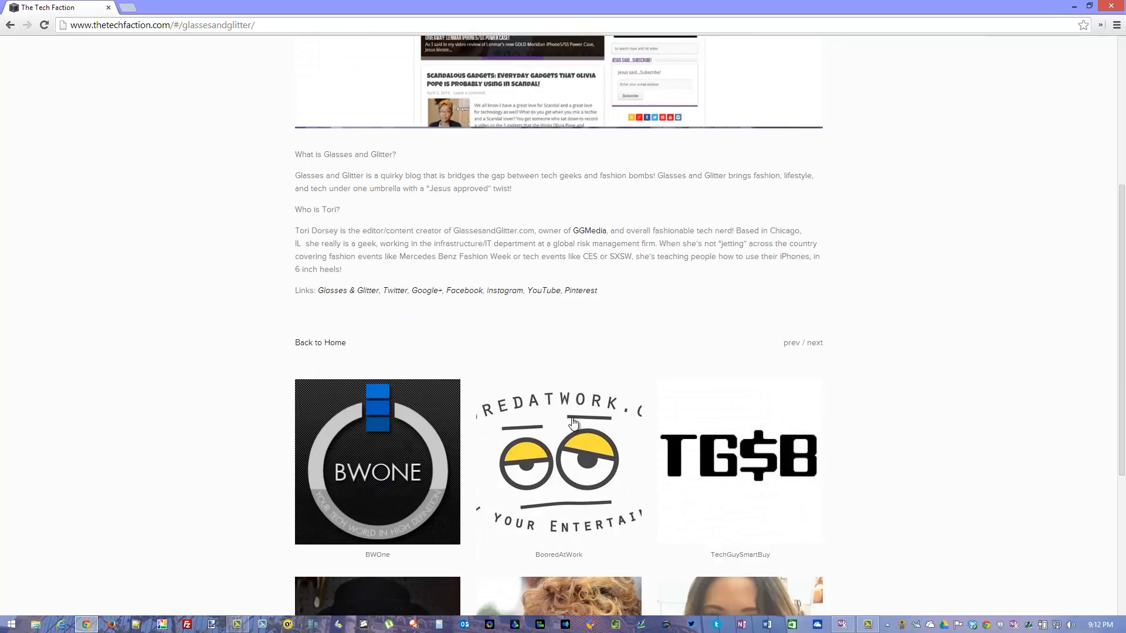
scroll(560, 348, up, 4)
Open the last member's page in the gallery and look through her bio and links.
scroll(686, 402, down, 8)
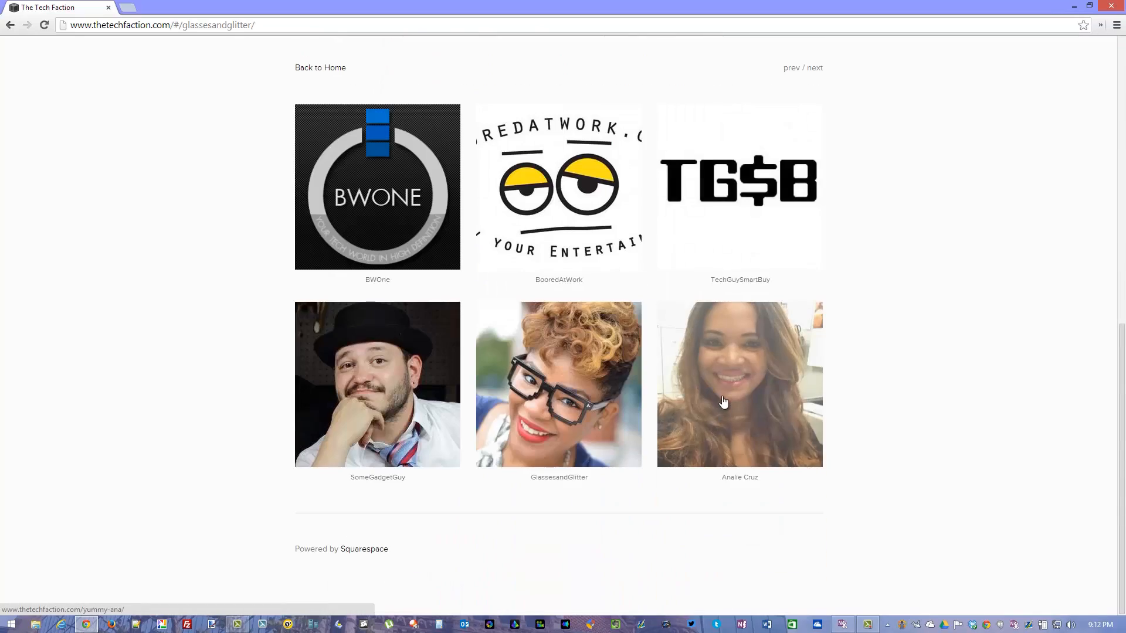
click(729, 392)
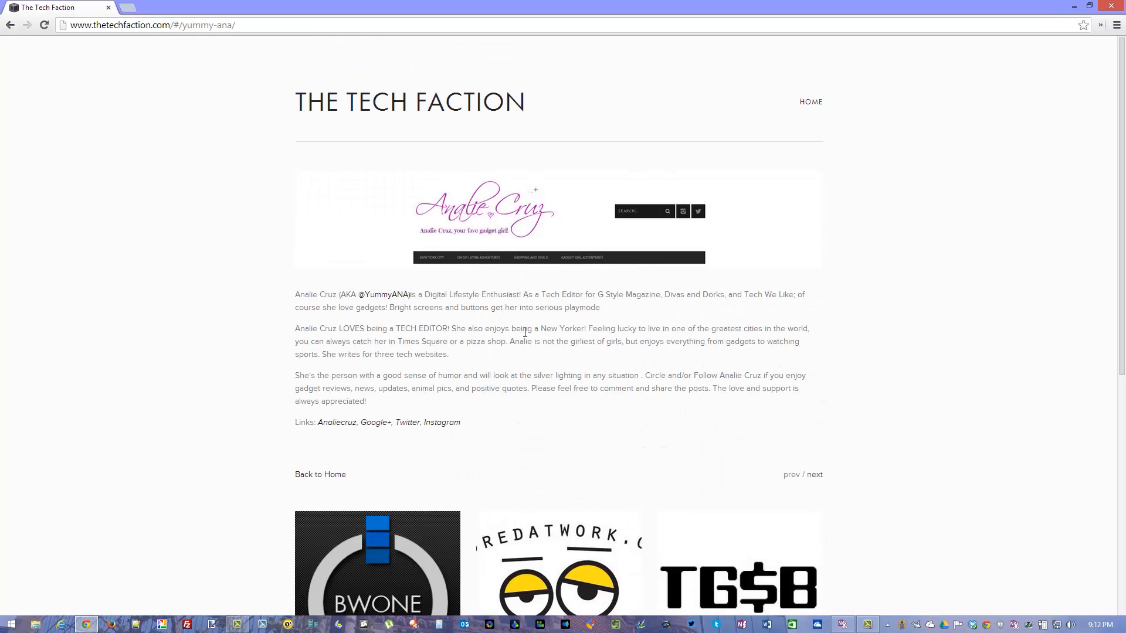
scroll(546, 372, down, 3)
scroll(510, 370, up, 3)
scroll(477, 357, down, 7)
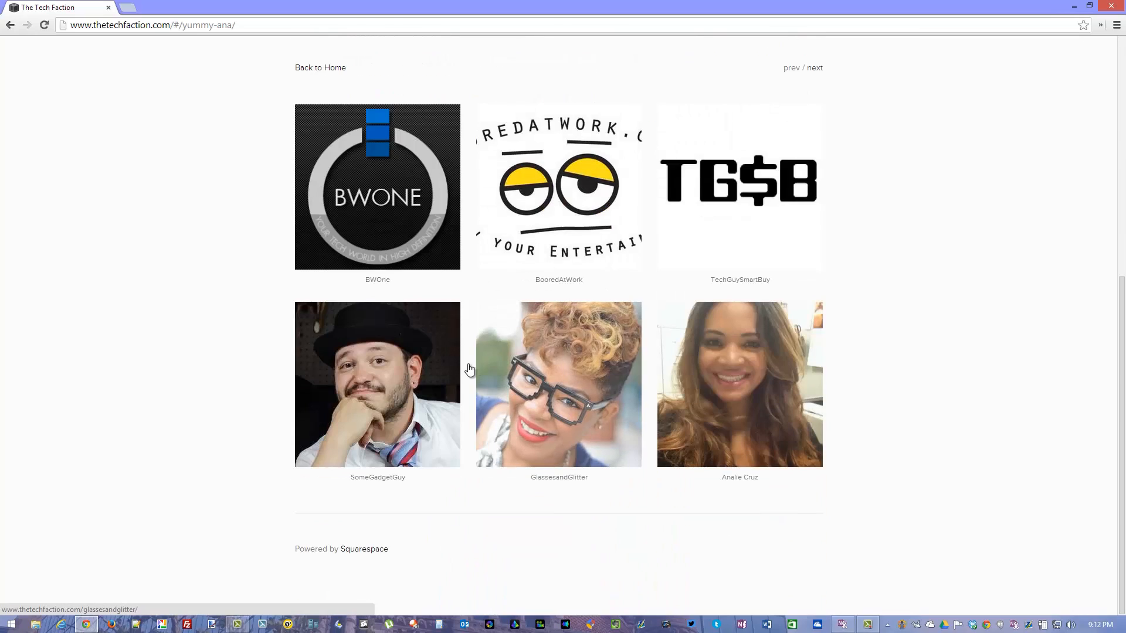
scroll(337, 419, up, 4)
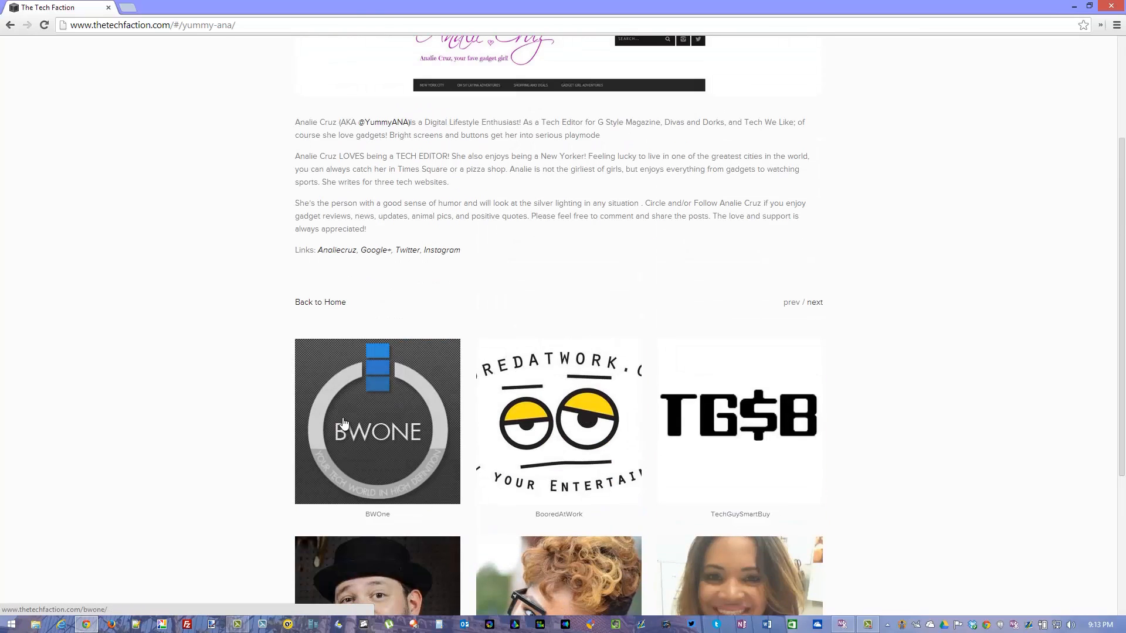
scroll(355, 417, up, 3)
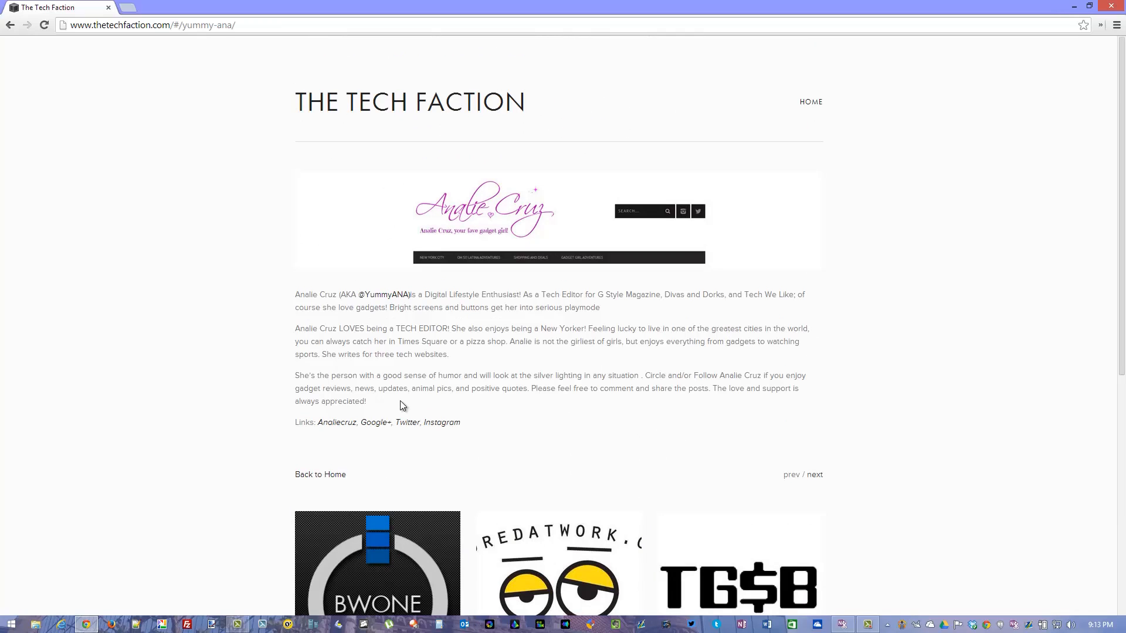
Reopen the BWOne page, dismissing the Google Cast notification, and review the page layout and member gallery.
scroll(412, 399, down, 6)
click(329, 346)
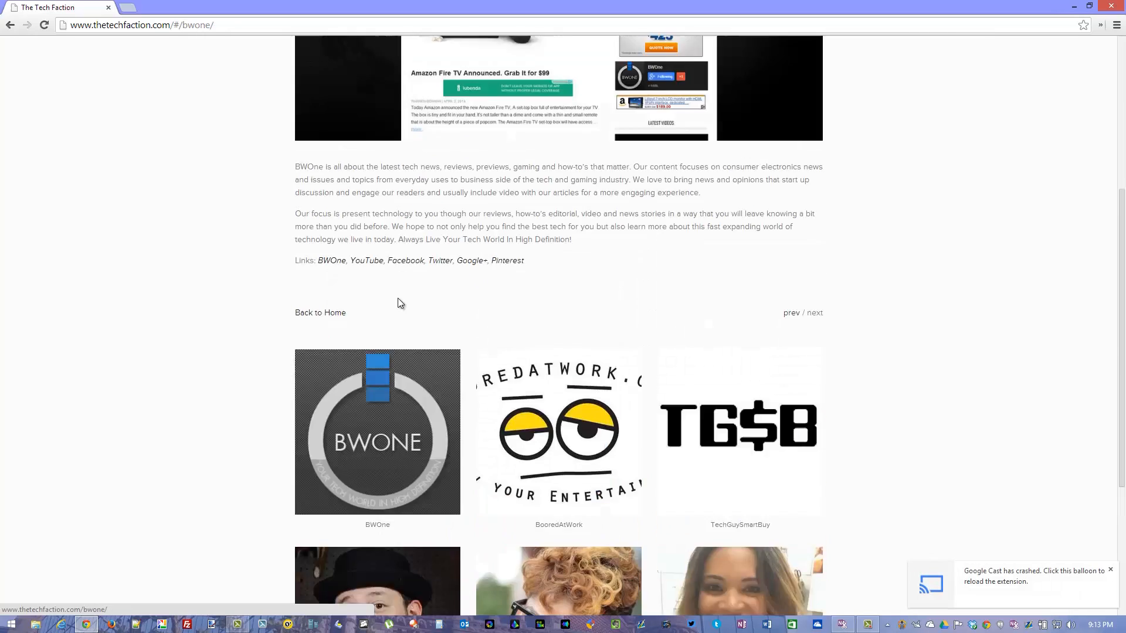
click(1110, 569)
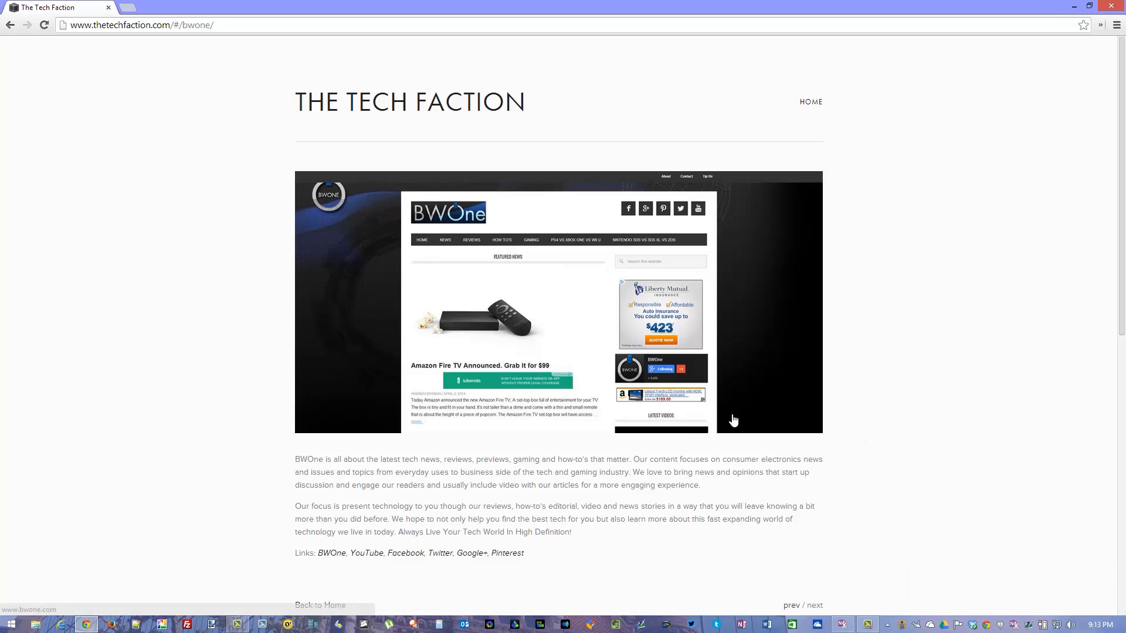
scroll(573, 423, down, 3)
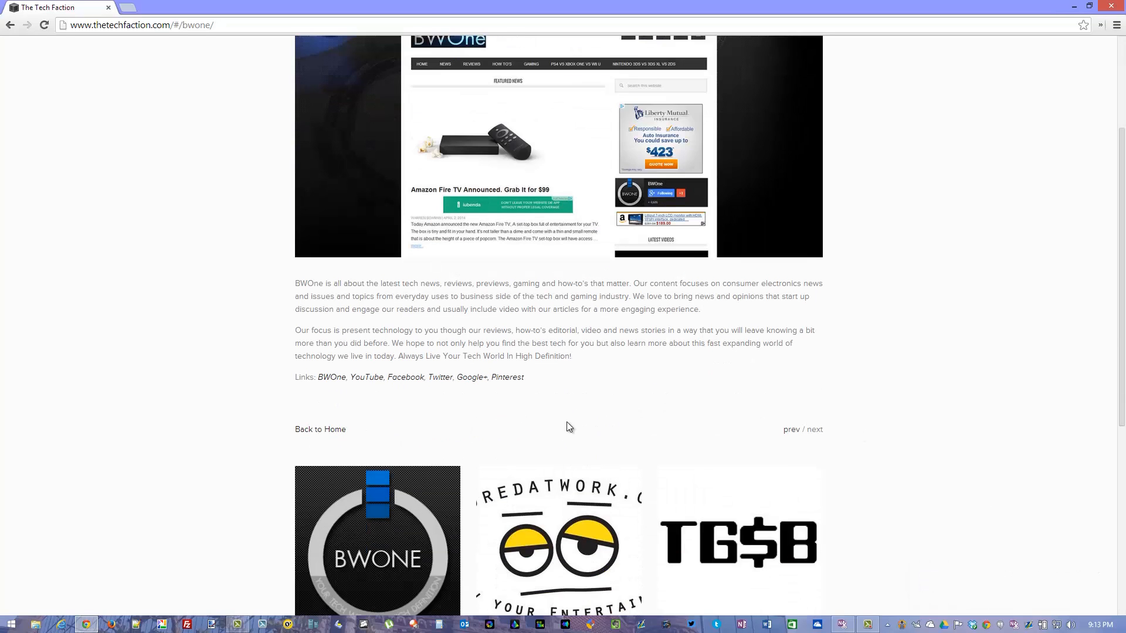
scroll(536, 403, down, 6)
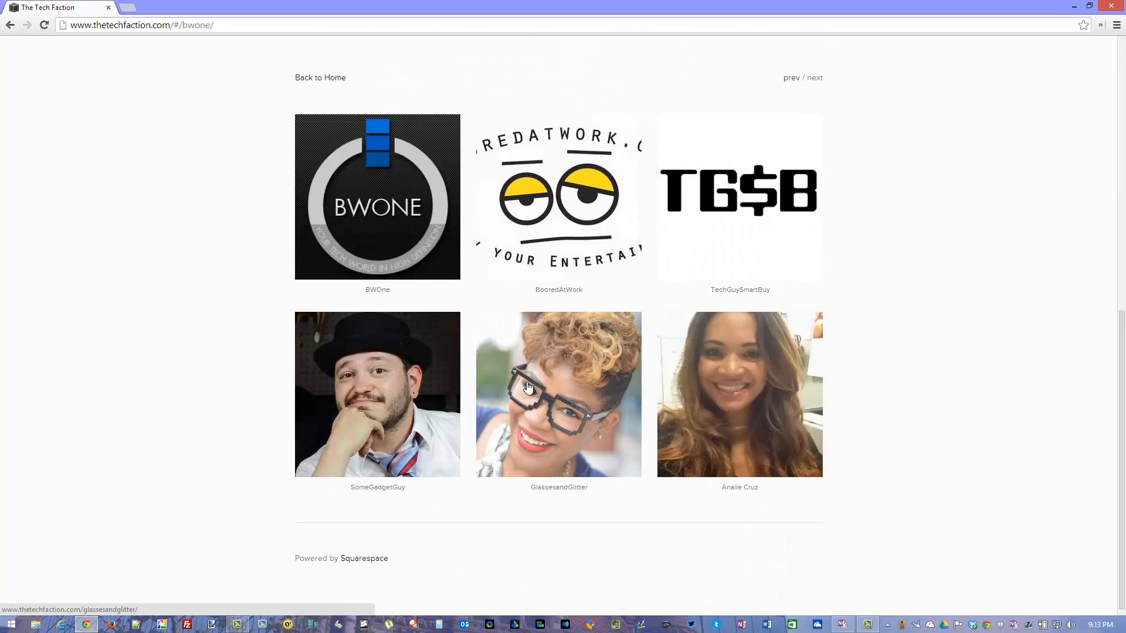
scroll(650, 257, up, 3)
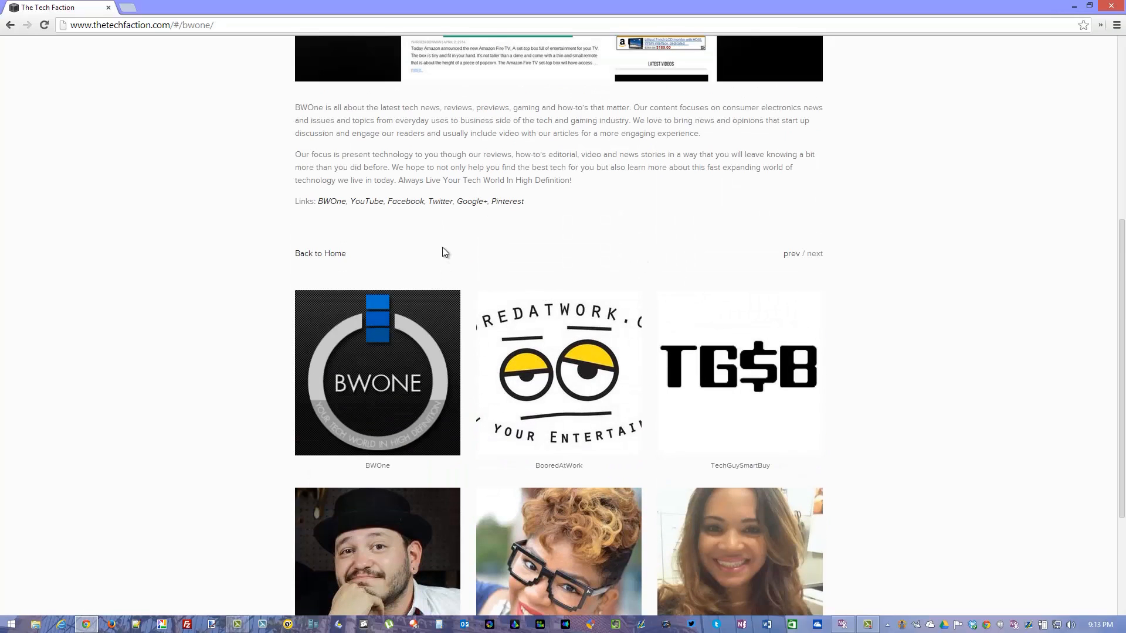
scroll(279, 262, up, 6)
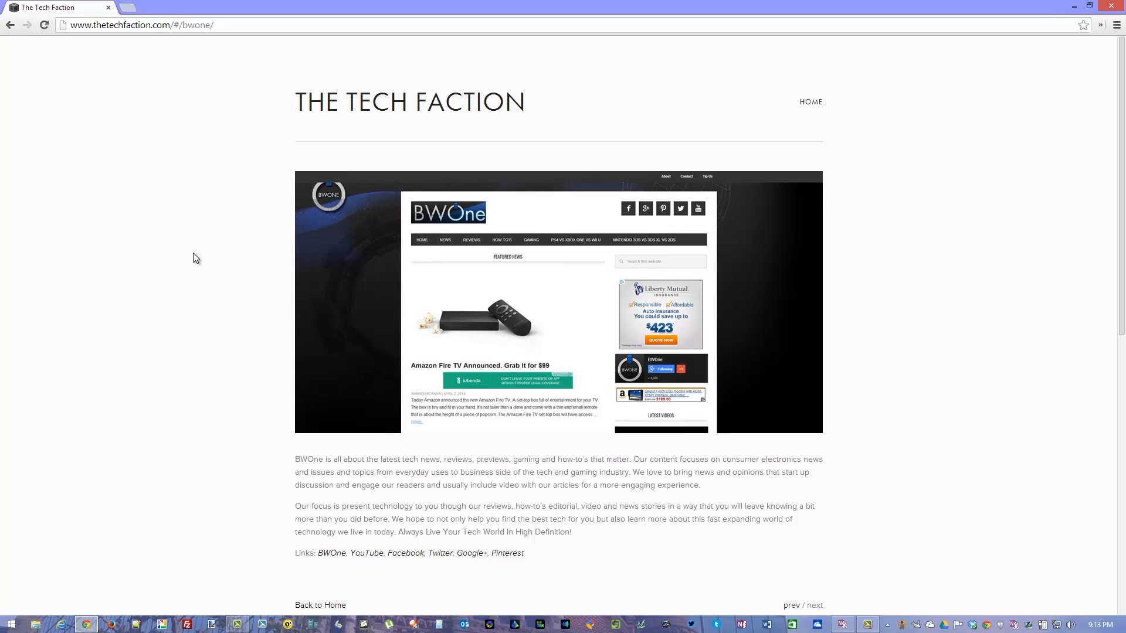
Open the template installer from the site's template settings in the Squarespace configuration and browse the available templates.
key(Escape)
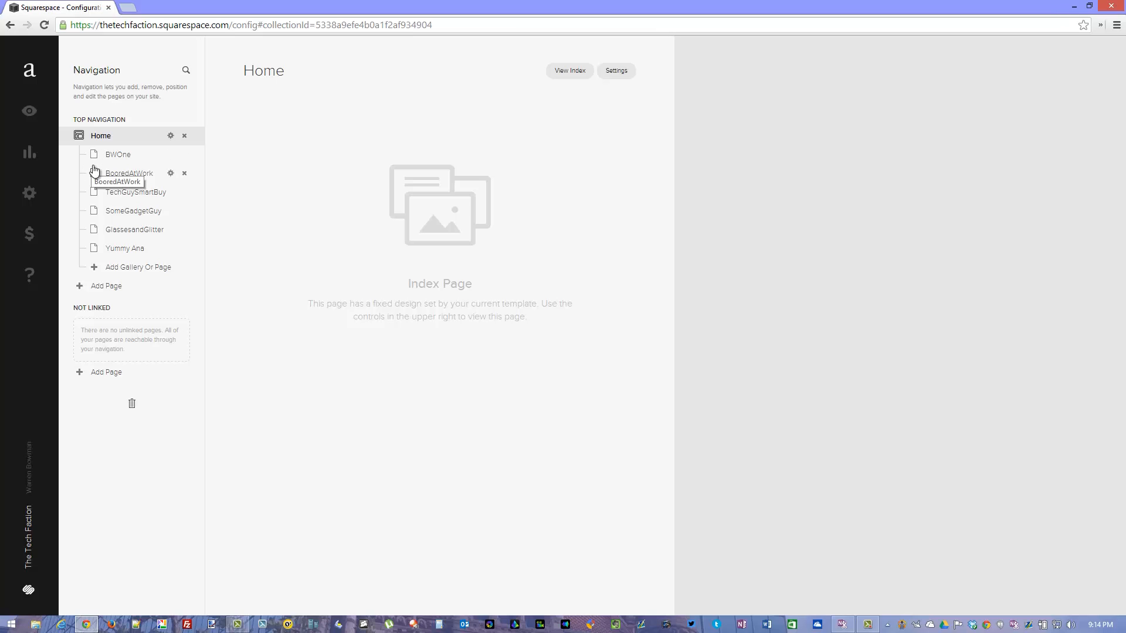
click(29, 194)
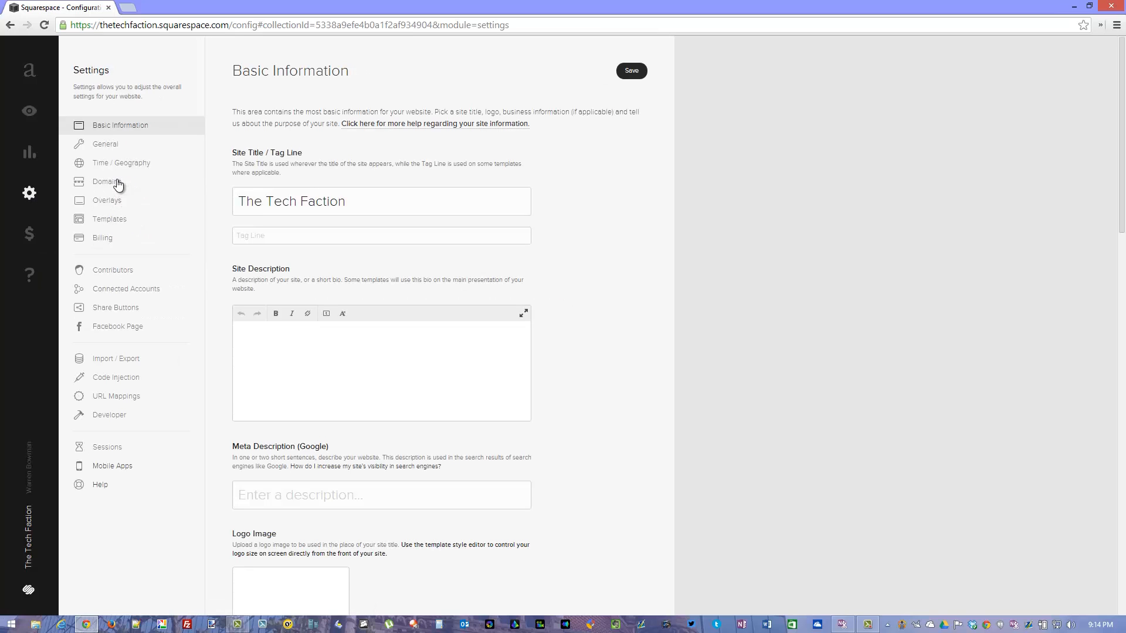
click(108, 226)
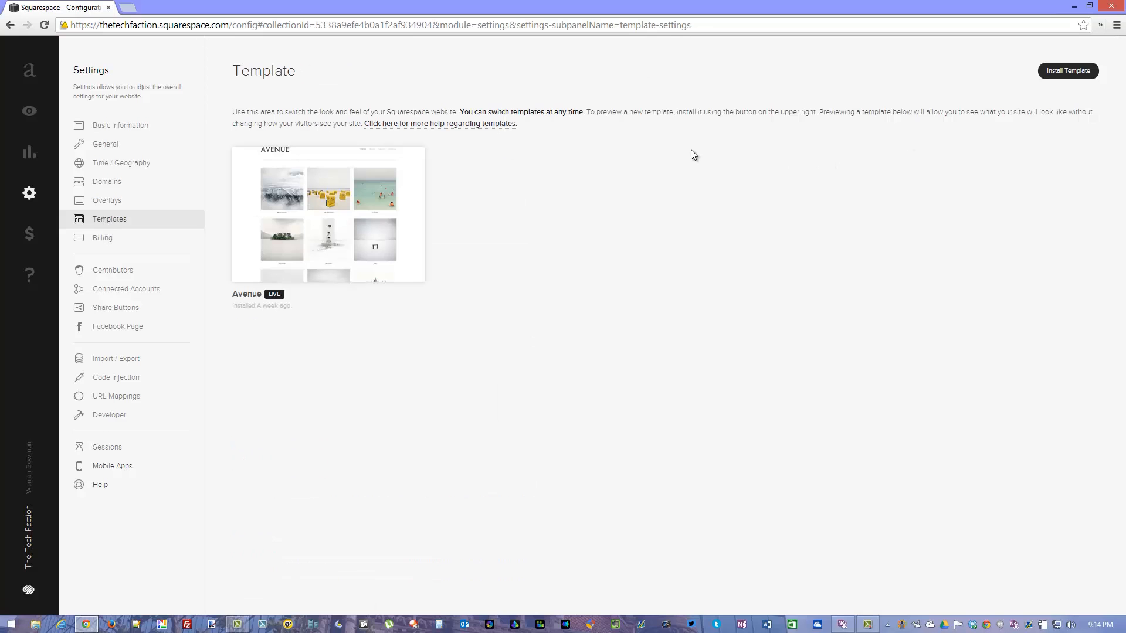
click(1068, 72)
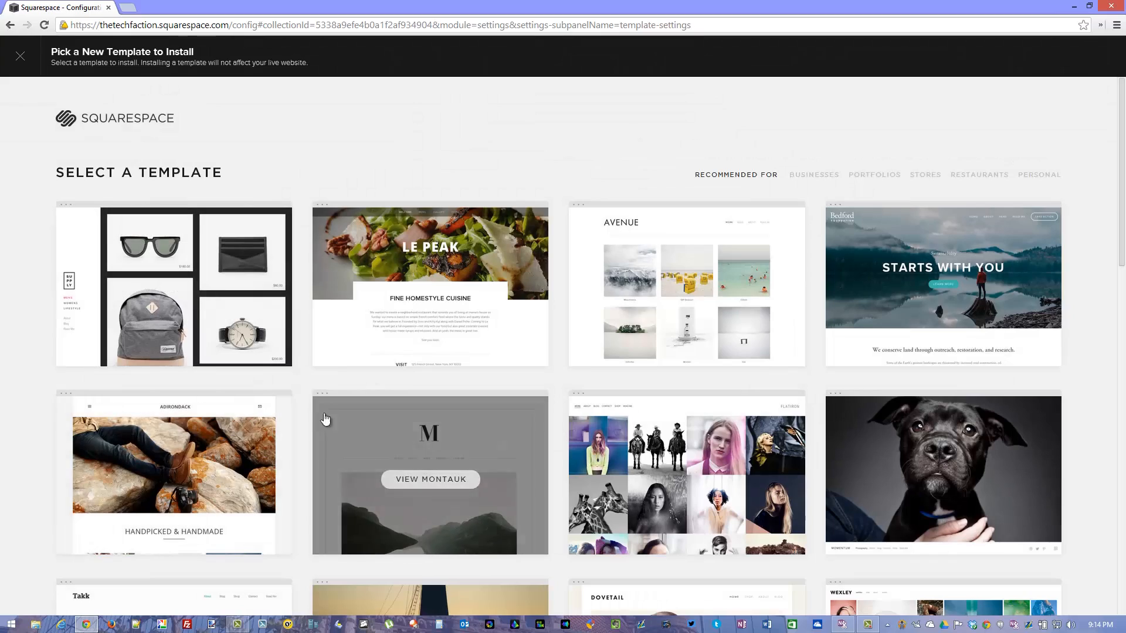
scroll(370, 390, down, 5)
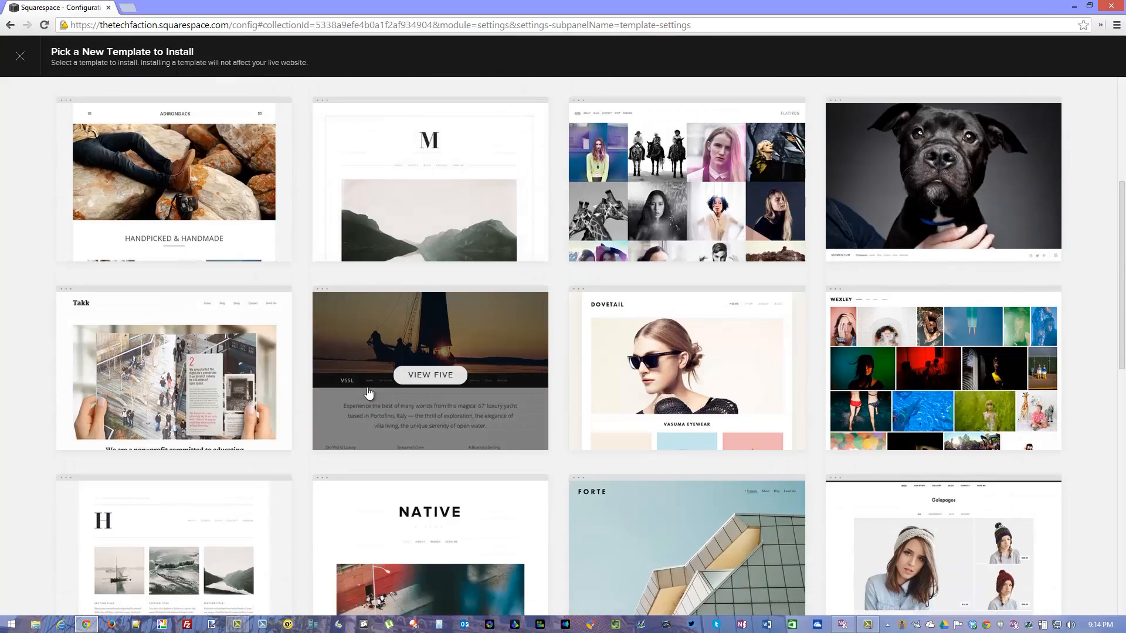
scroll(540, 434, down, 4)
scroll(603, 431, down, 8)
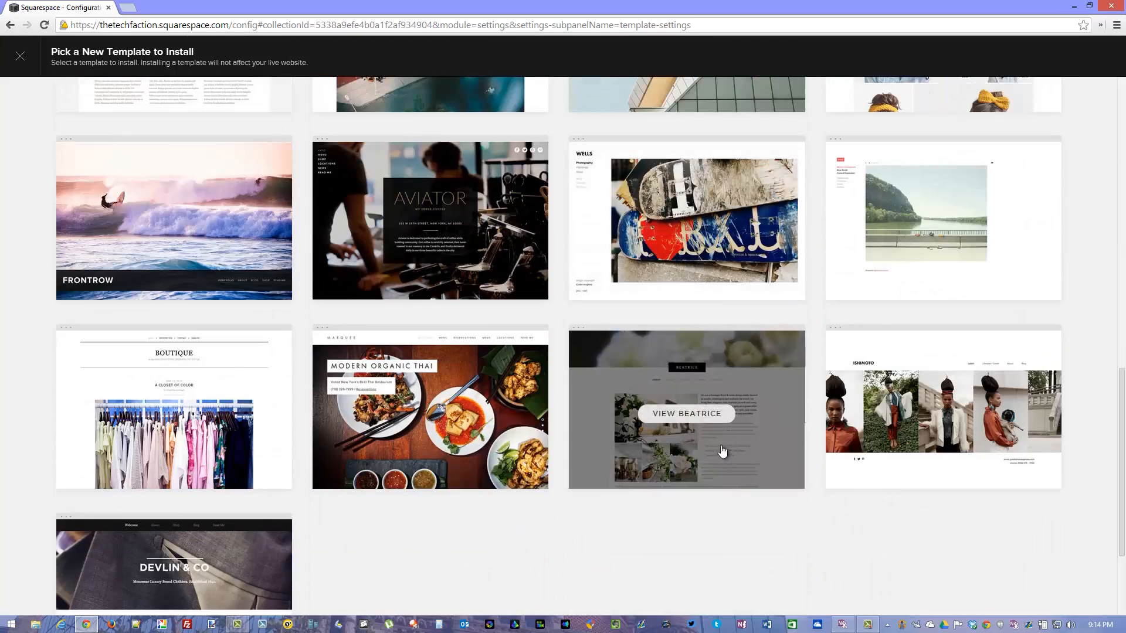
Browse the available templates and open the details of the Momentum template.
scroll(601, 445, up, 9)
scroll(598, 451, up, 8)
scroll(604, 447, down, 2)
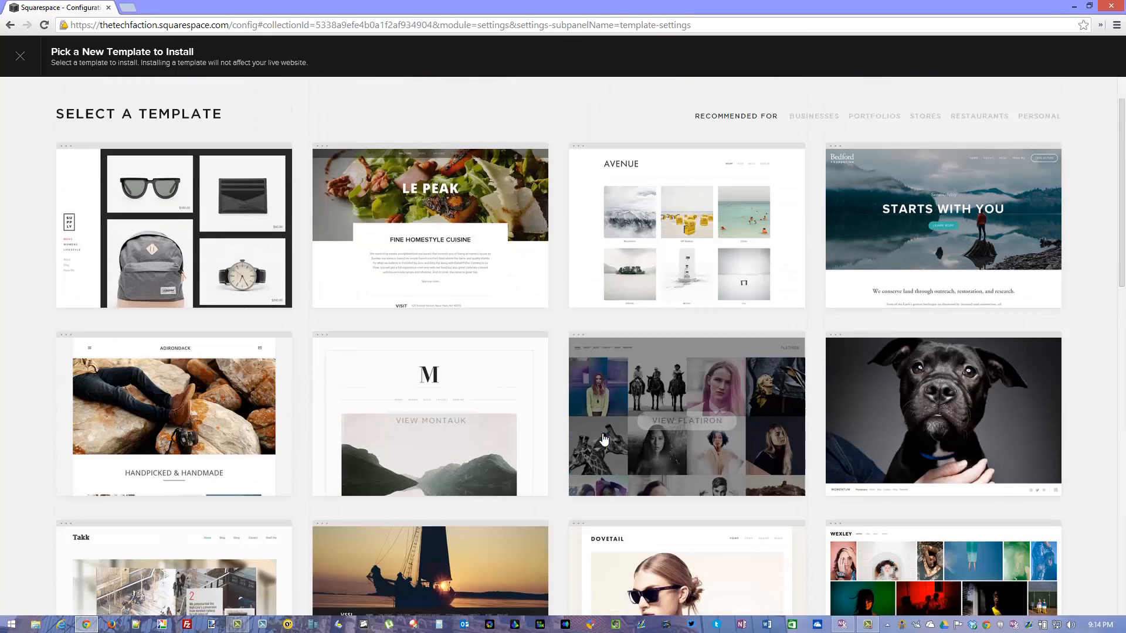
click(890, 322)
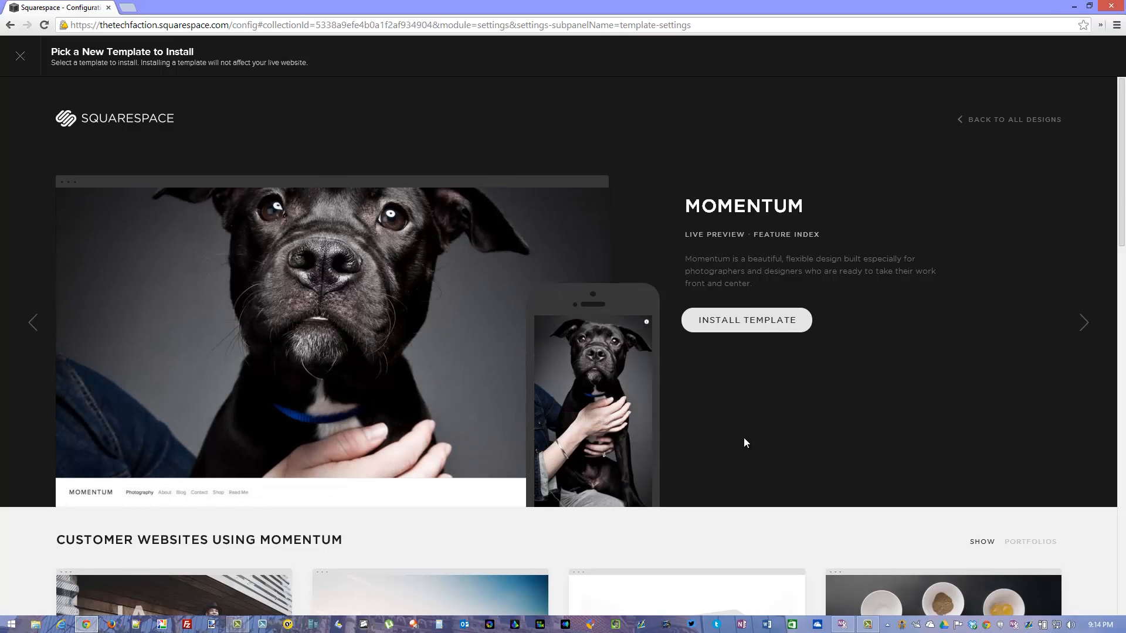
Look through the customer websites using Momentum and leave the template installer without installing anything.
scroll(690, 439, down, 5)
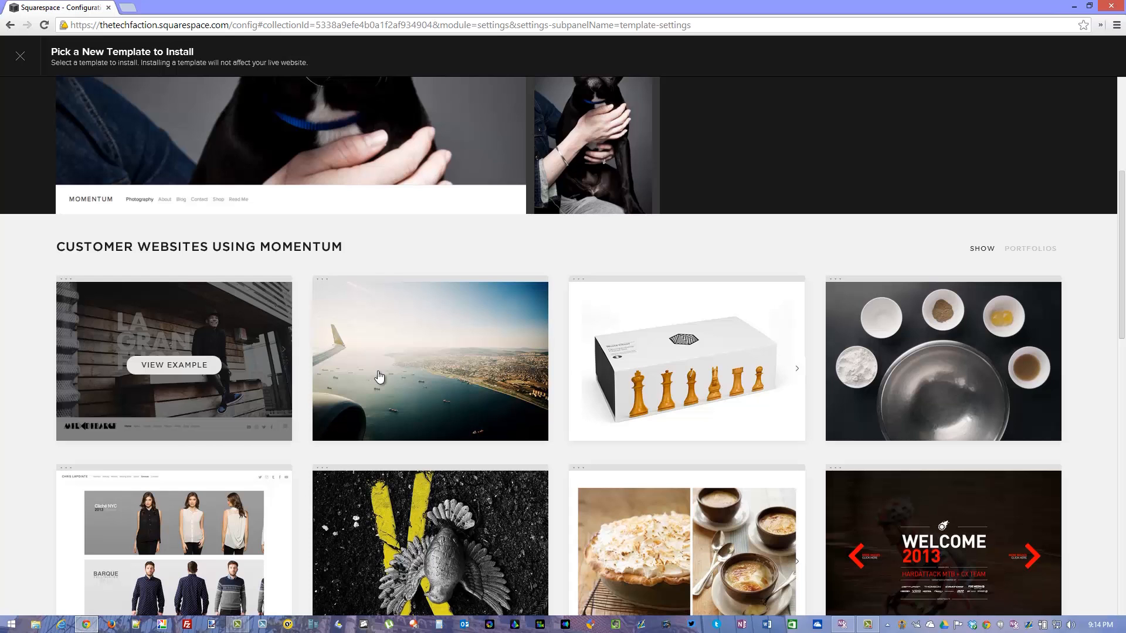
scroll(376, 379, down, 2)
mouse_move(315, 397)
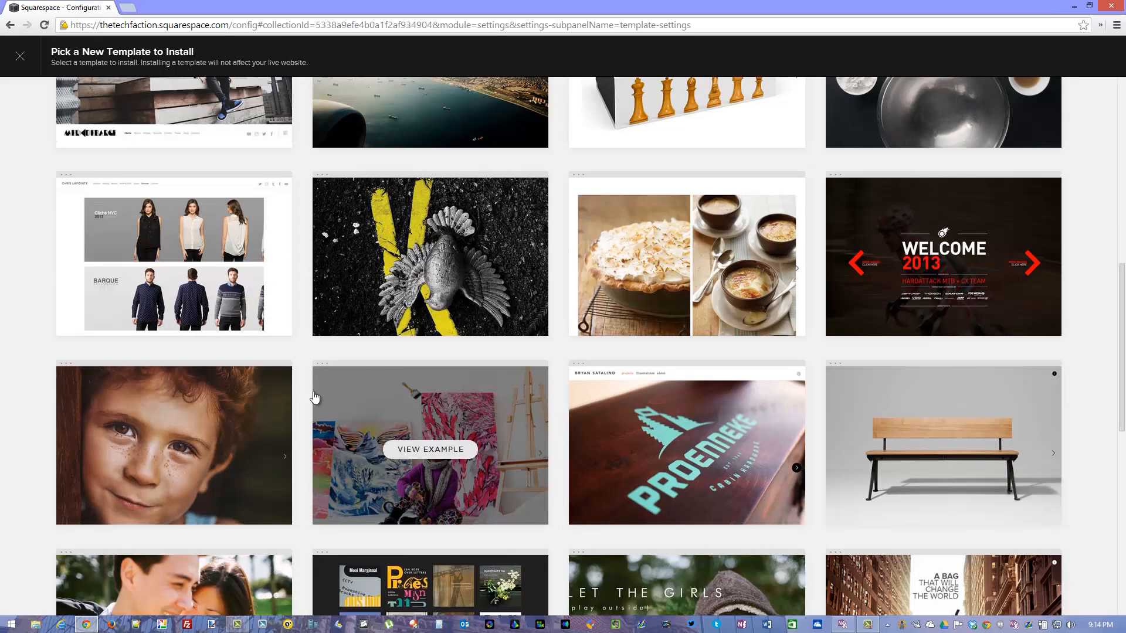
scroll(368, 371, down, 3)
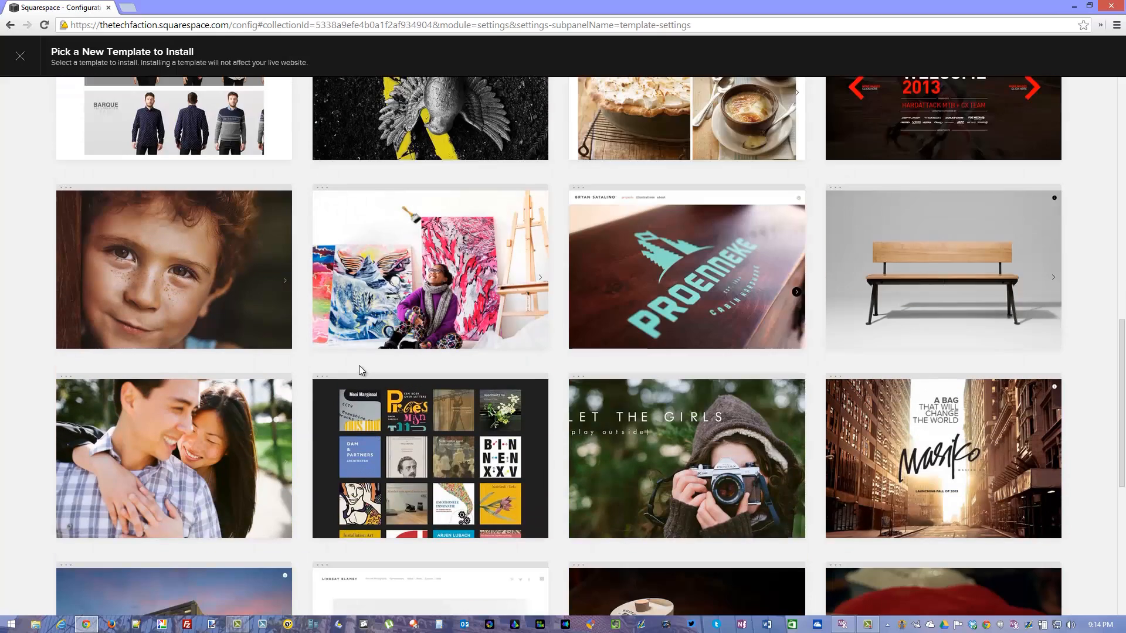
scroll(360, 367, down, 5)
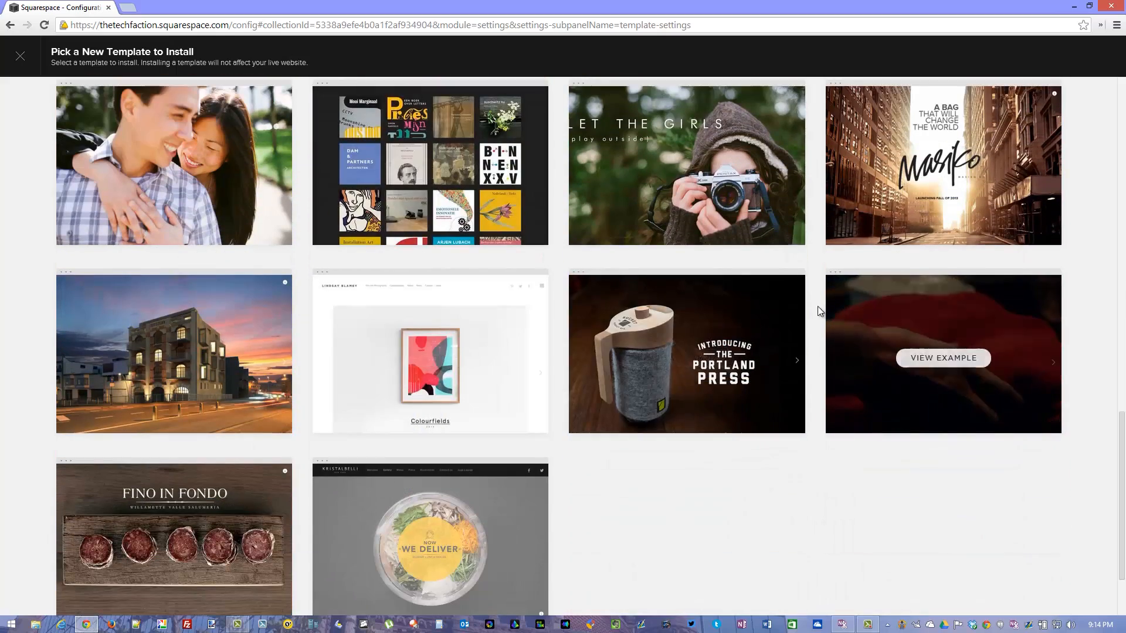
scroll(367, 357, up, 4)
click(367, 356)
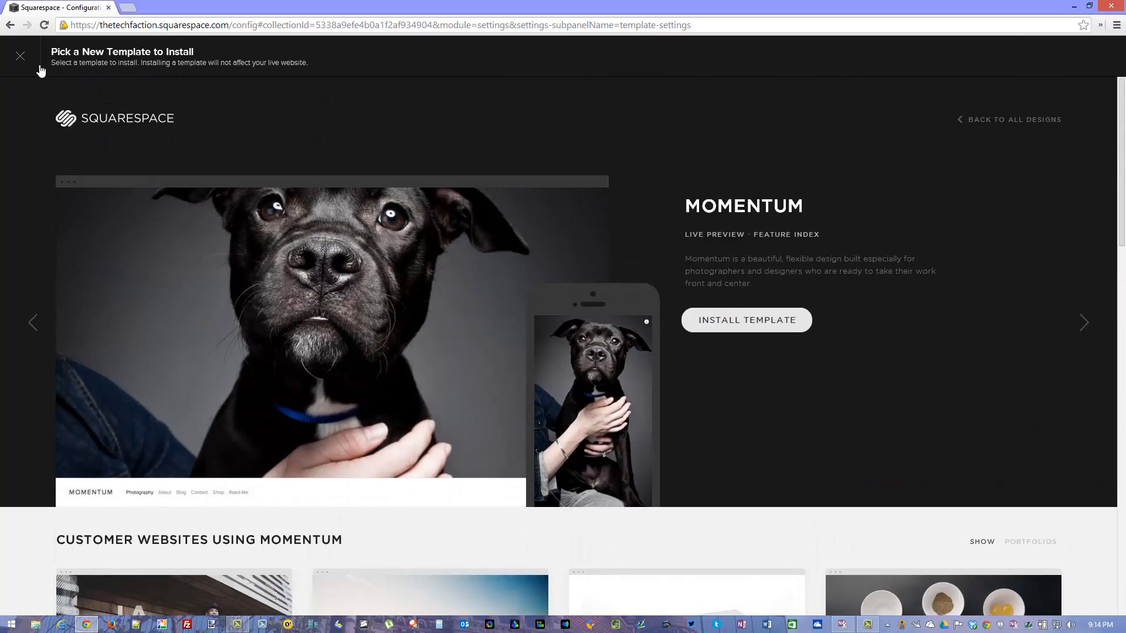
click(22, 73)
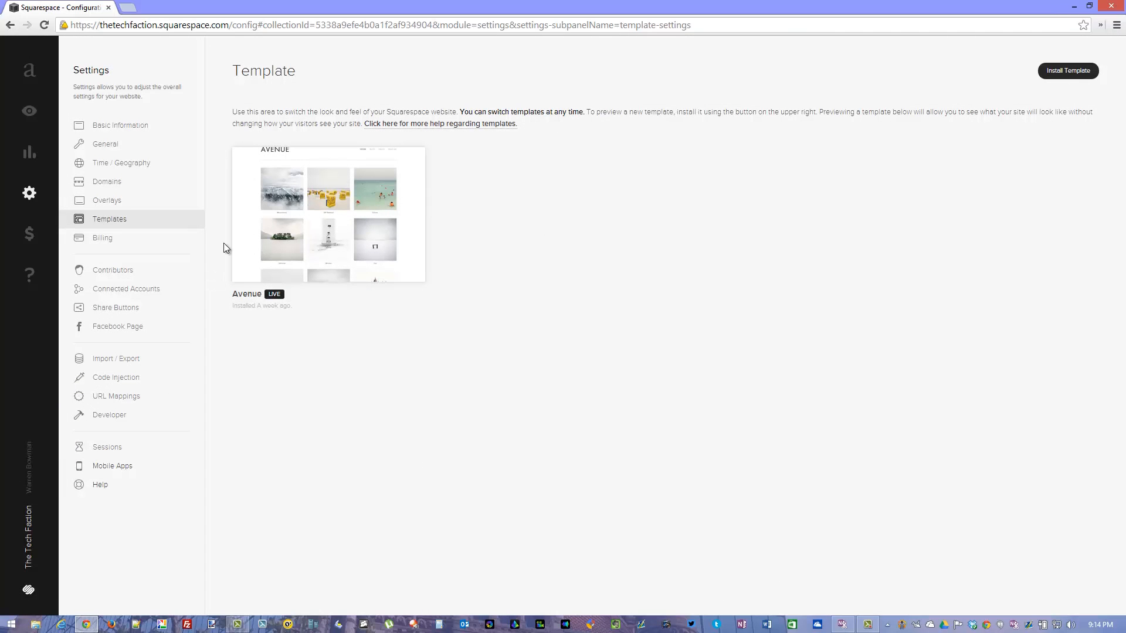
Open the BWOne page in the site's page navigation and review its basic settings down to the thumbnail image.
click(29, 72)
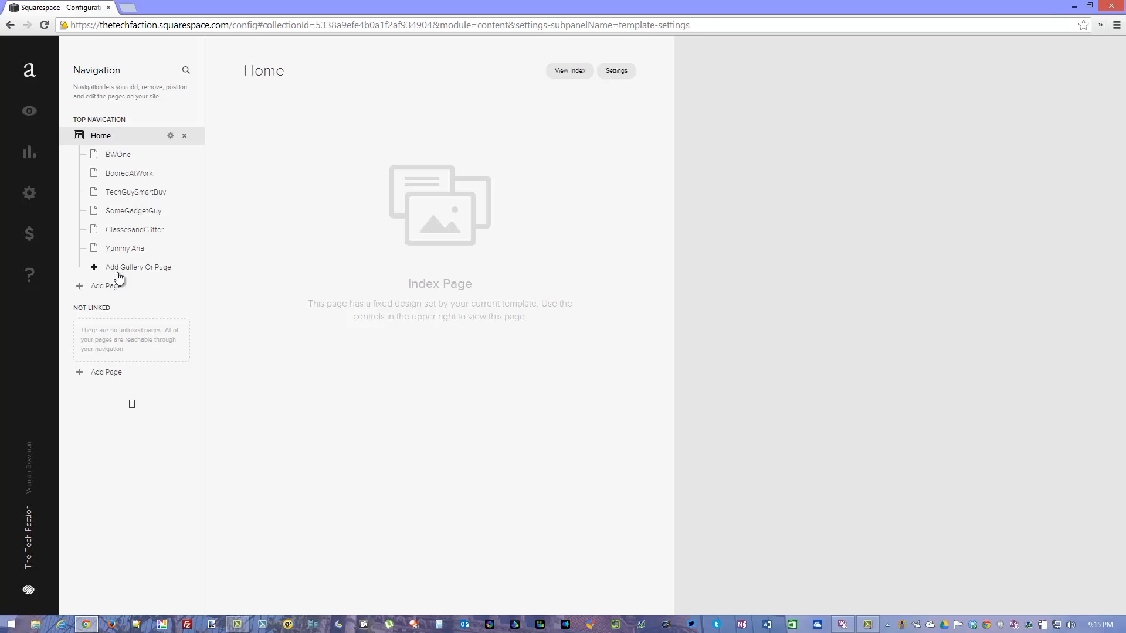
click(119, 156)
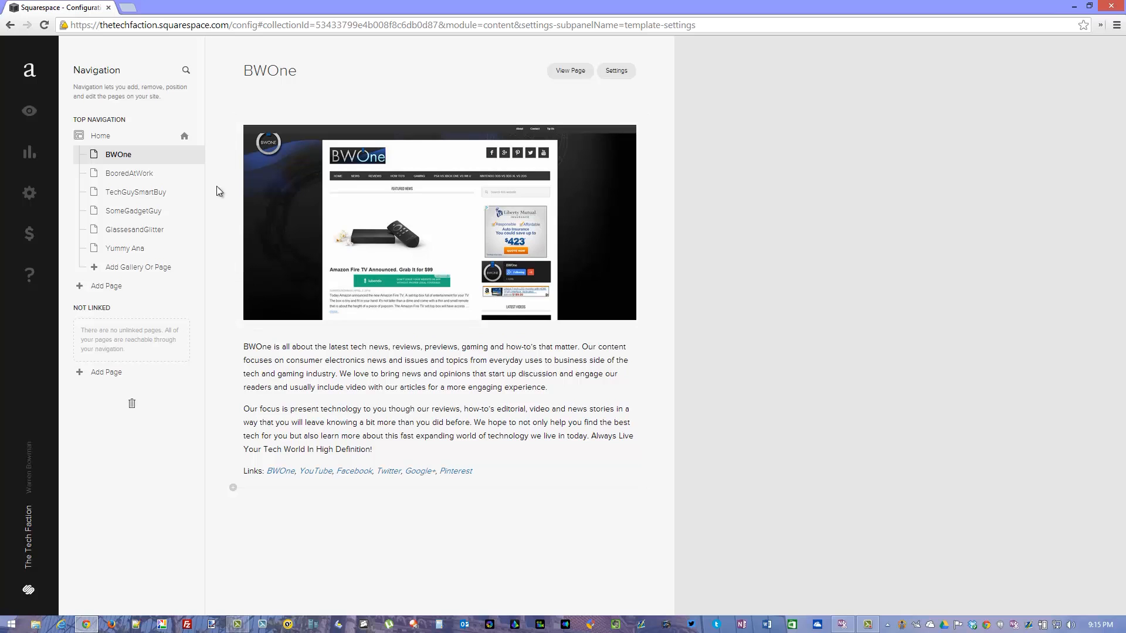
click(628, 80)
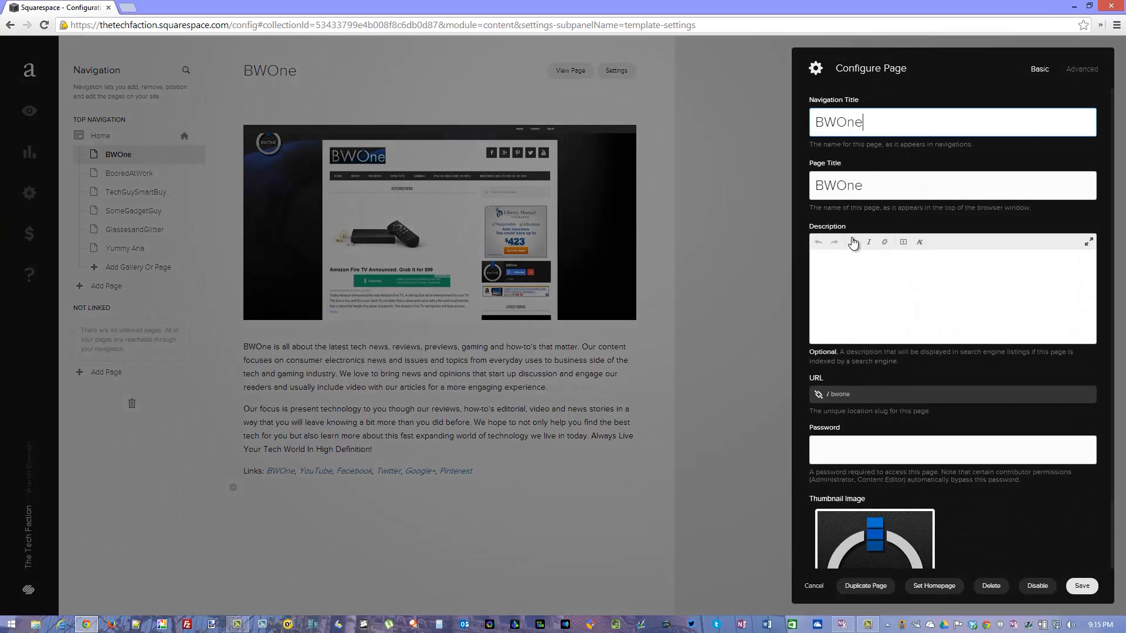
scroll(831, 421, down, 2)
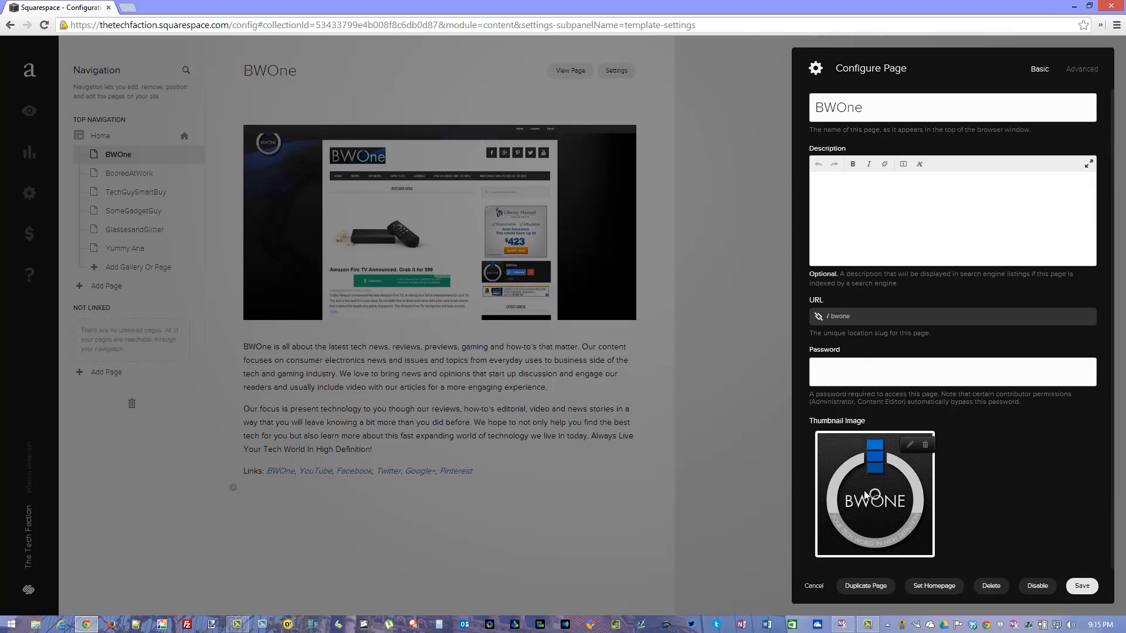
mouse_move(874, 498)
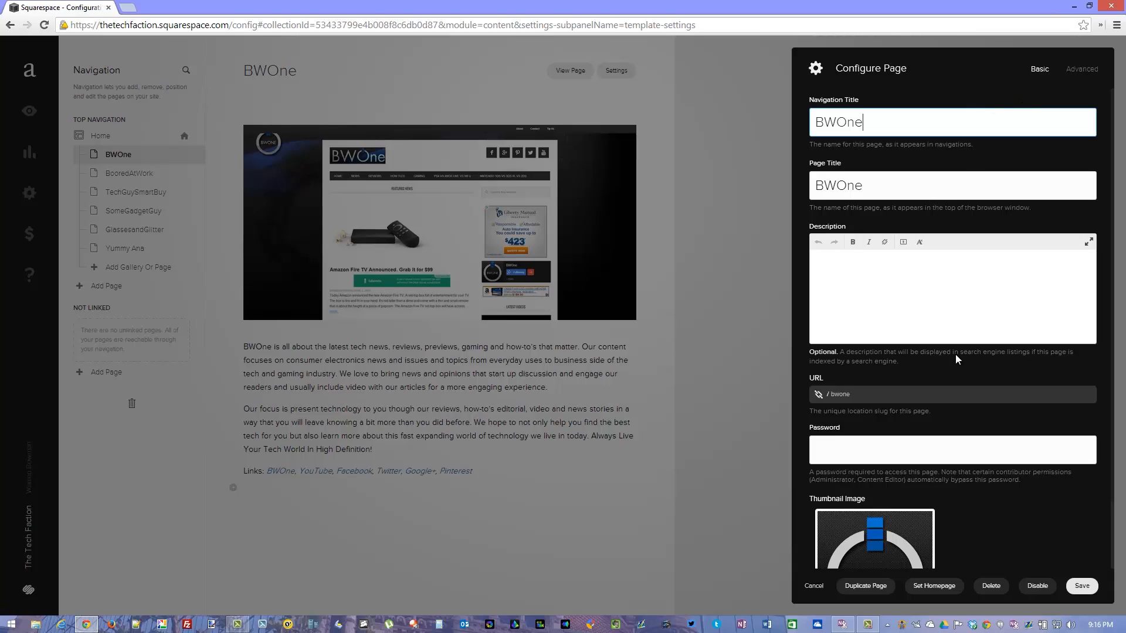
scroll(956, 355, down, 1)
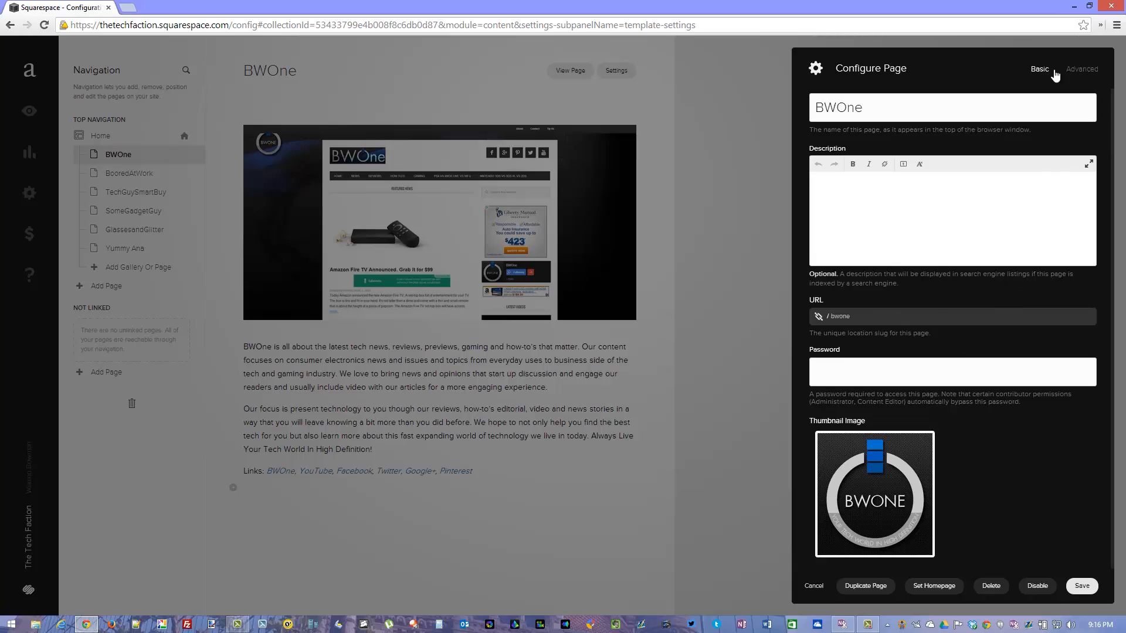
Check the BWOne page's advanced header code injection setting and leave the page configuration without saving.
click(1078, 76)
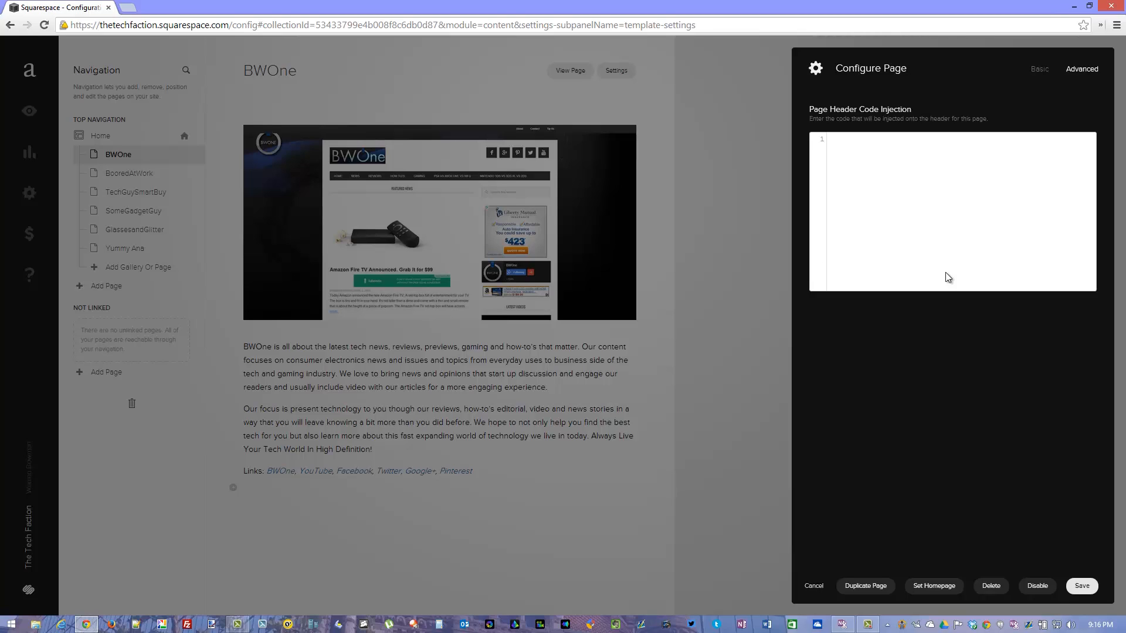
click(1042, 71)
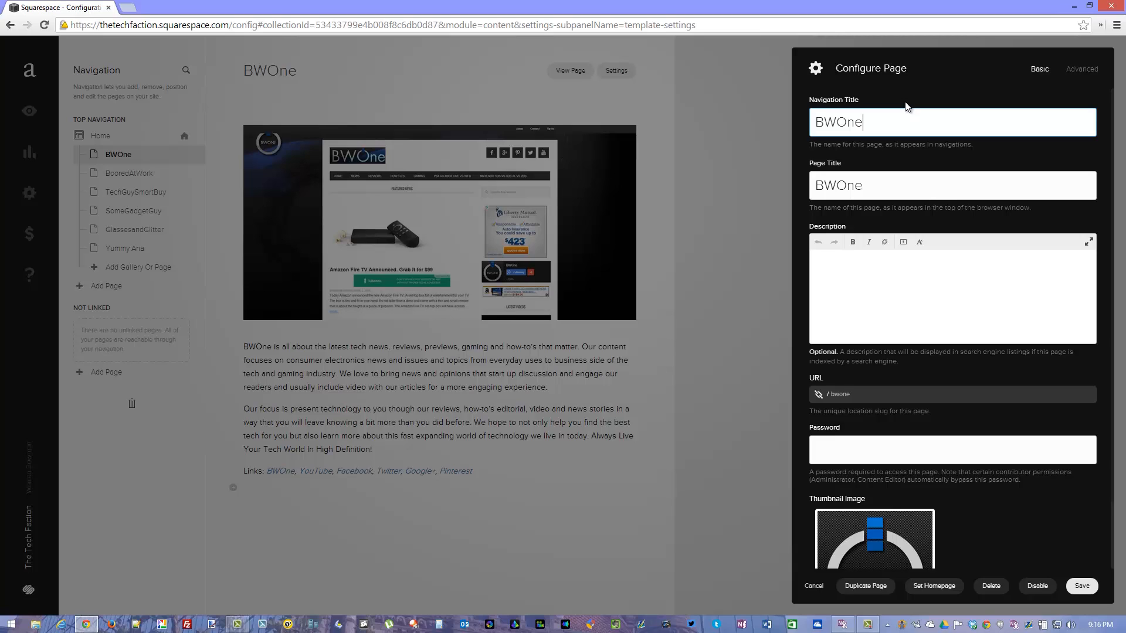
click(758, 171)
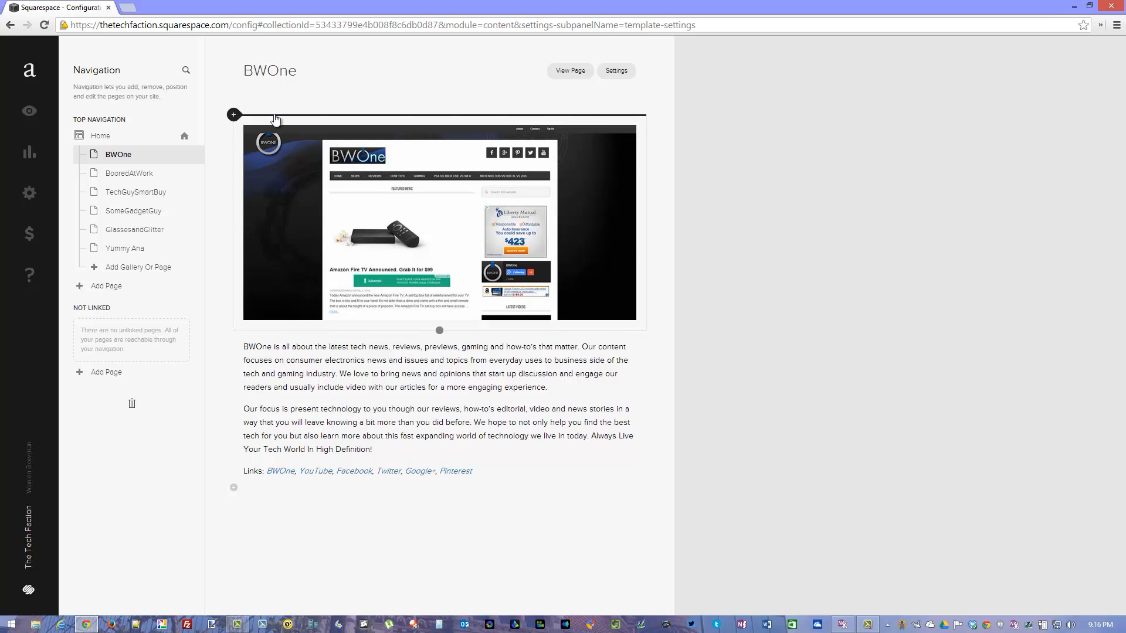
Look through all the content block types that can be inserted above the BWOne page's image, without adding one.
click(233, 115)
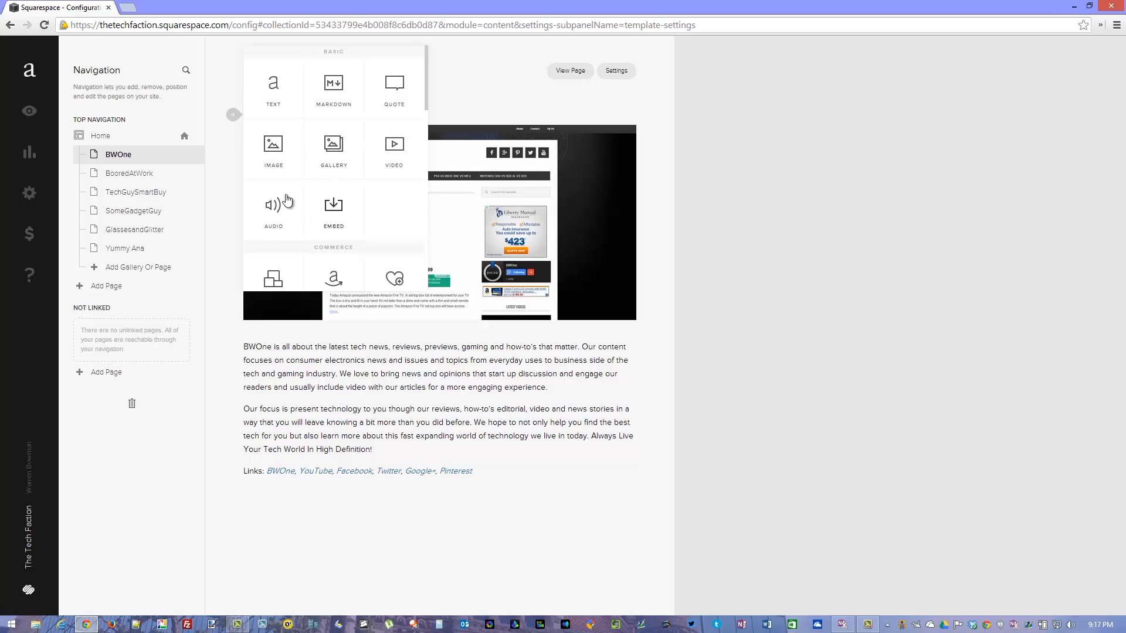
scroll(308, 182, down, 2)
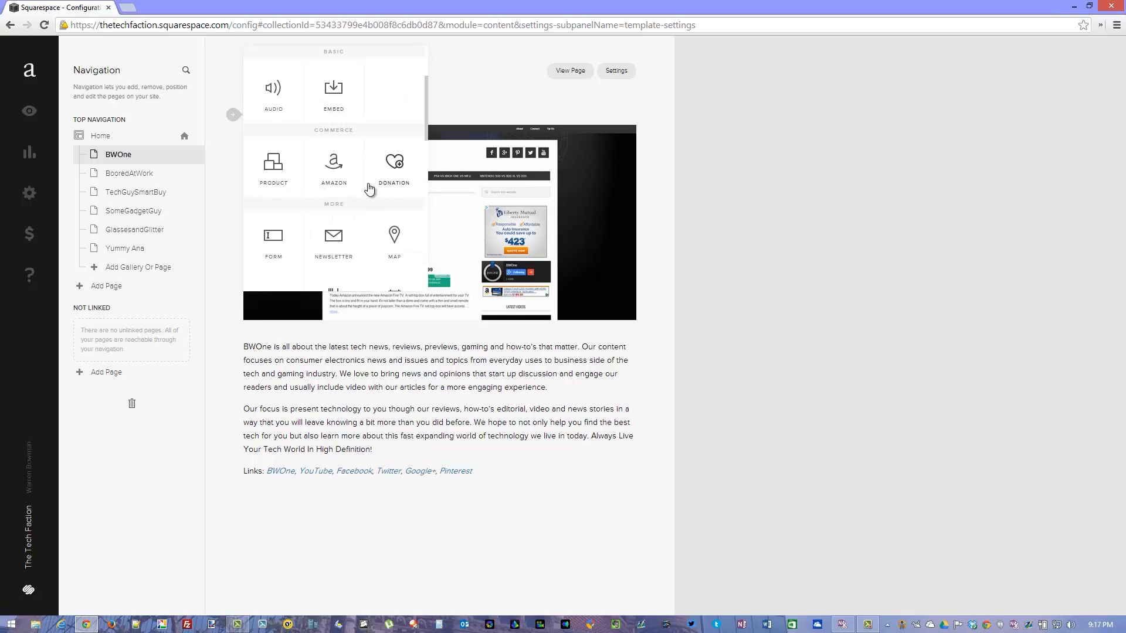
scroll(352, 186, down, 2)
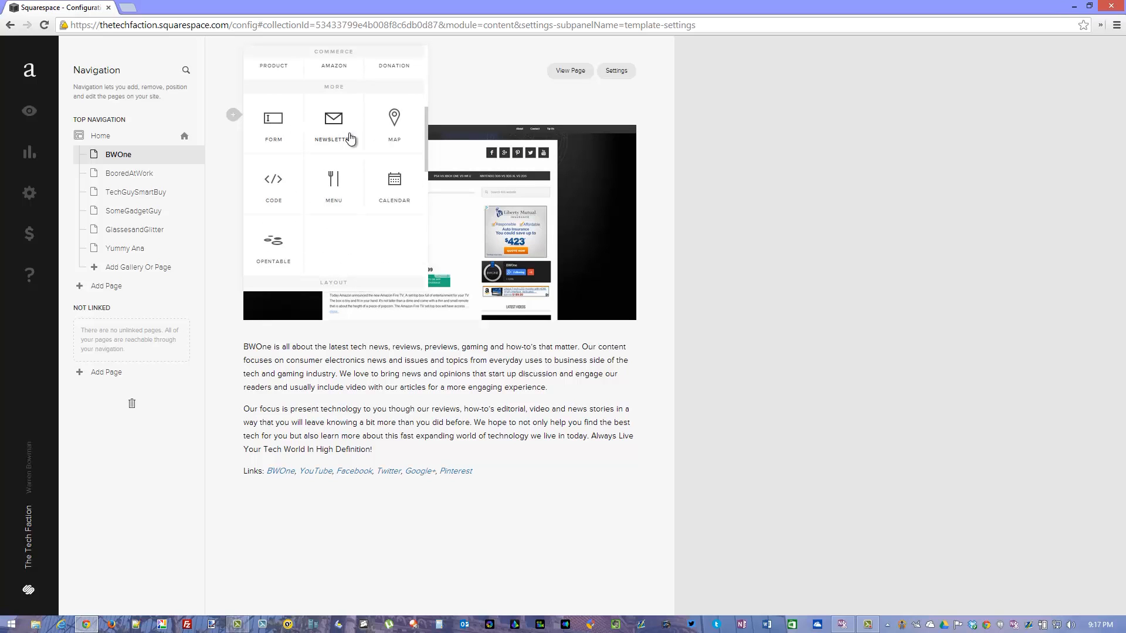
scroll(305, 187, down, 2)
scroll(316, 176, down, 4)
scroll(315, 186, down, 2)
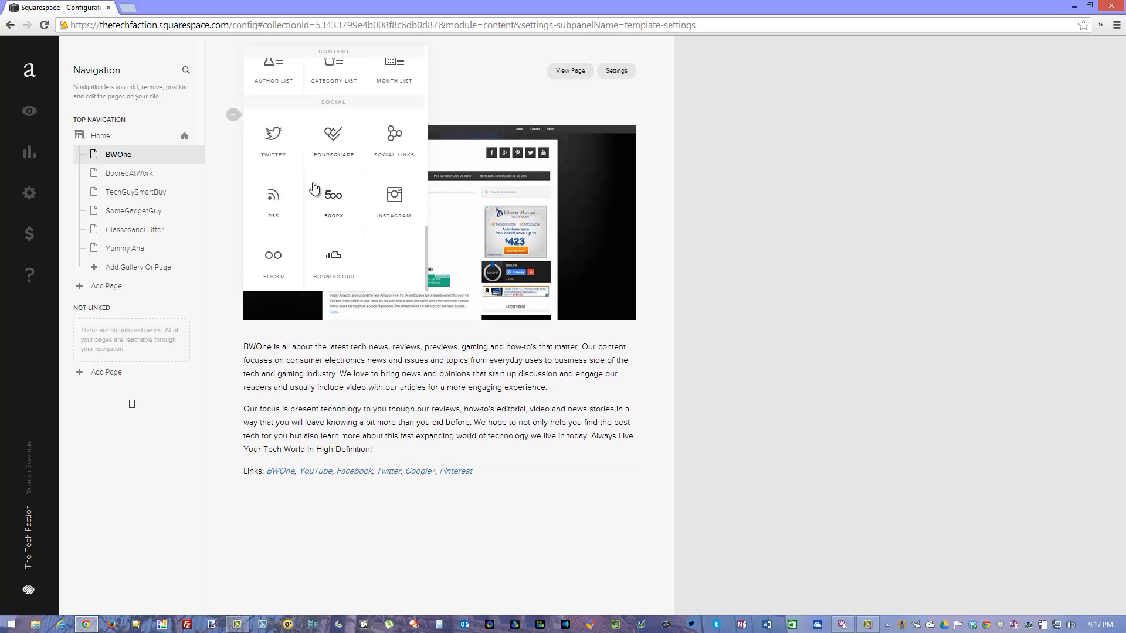
scroll(315, 187, up, 3)
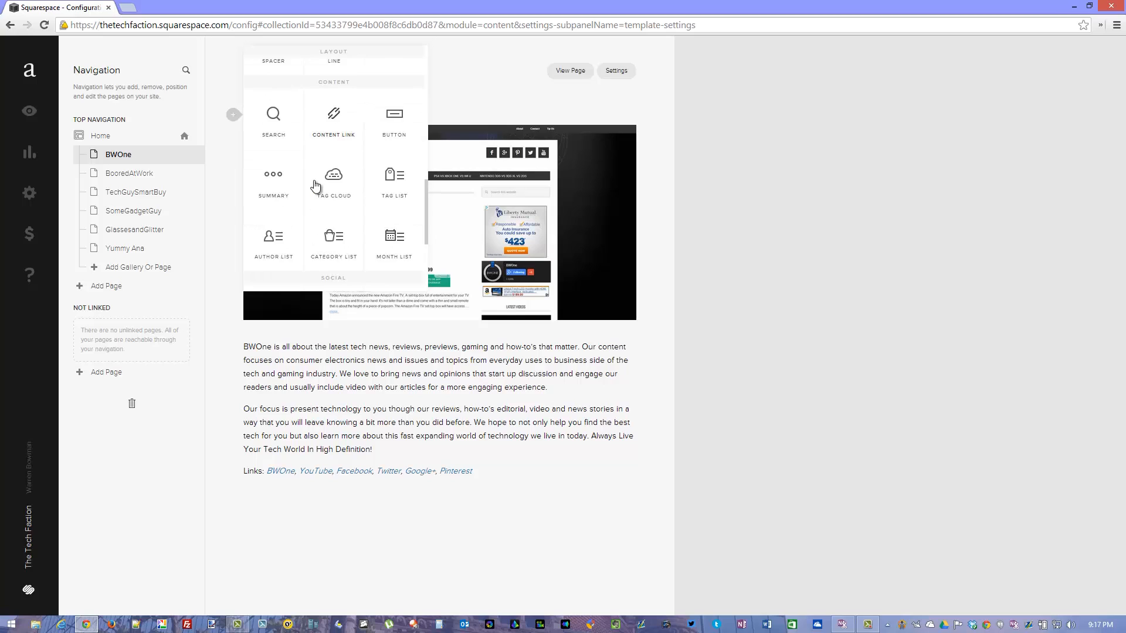
scroll(315, 187, down, 3)
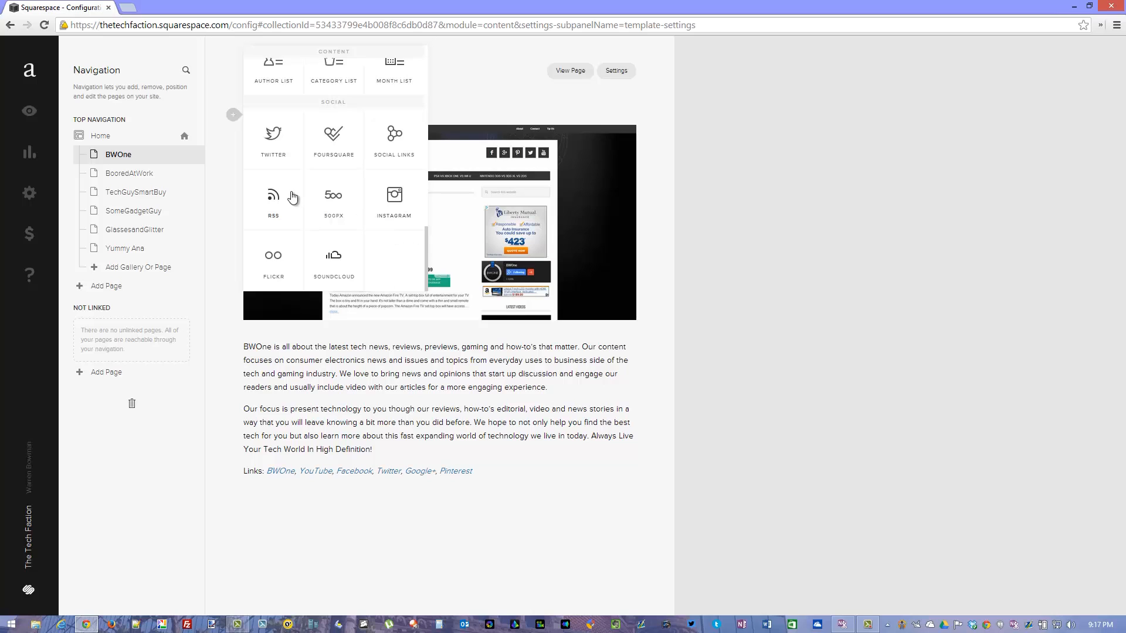
click(413, 409)
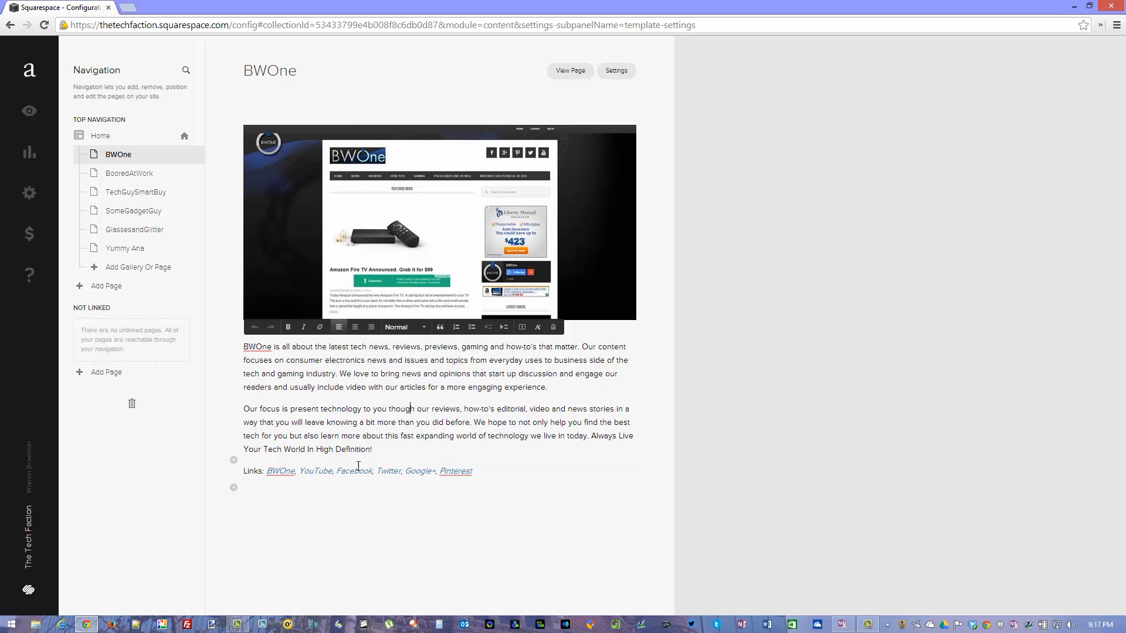
Review the BWOne image's caption options and clickthrough URL without saving, and check the formatting options of the description text.
click(356, 247)
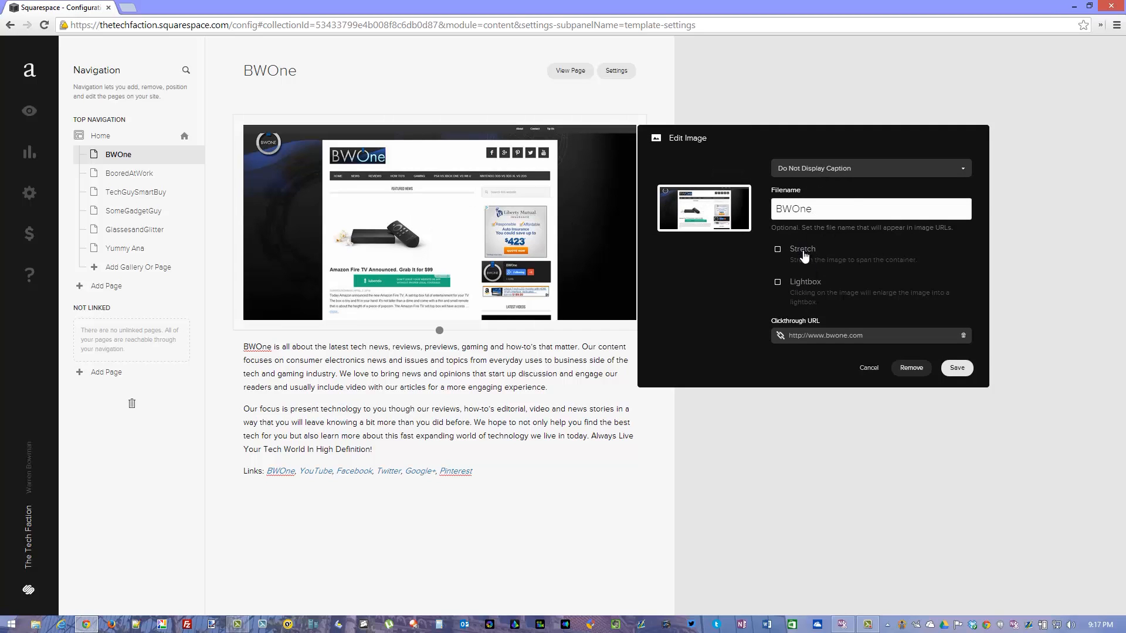
click(861, 171)
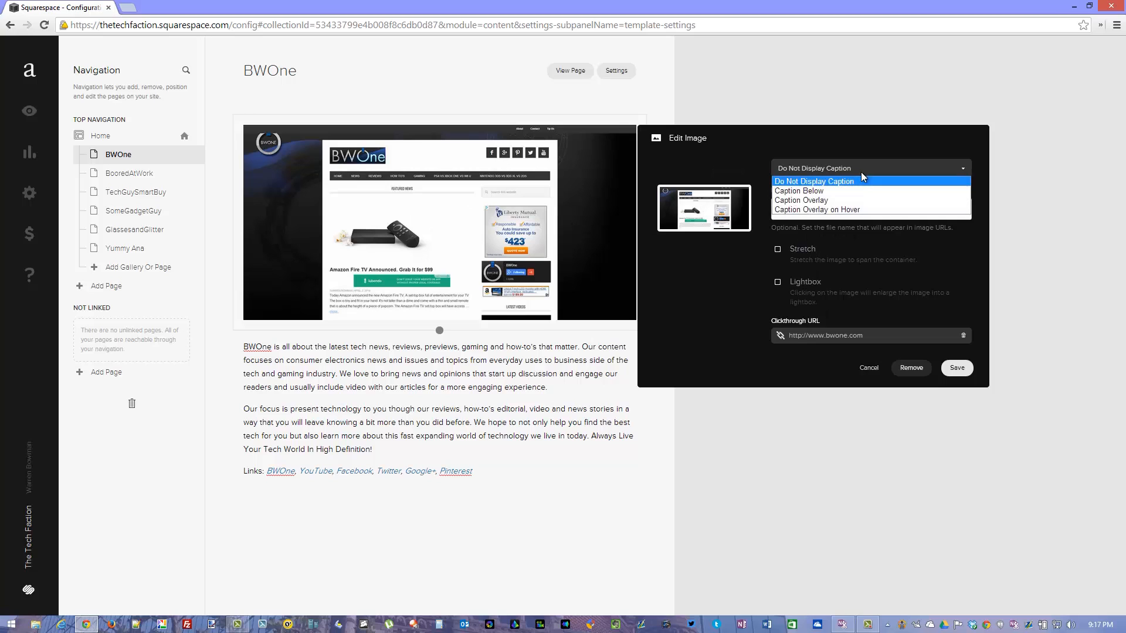
click(861, 171)
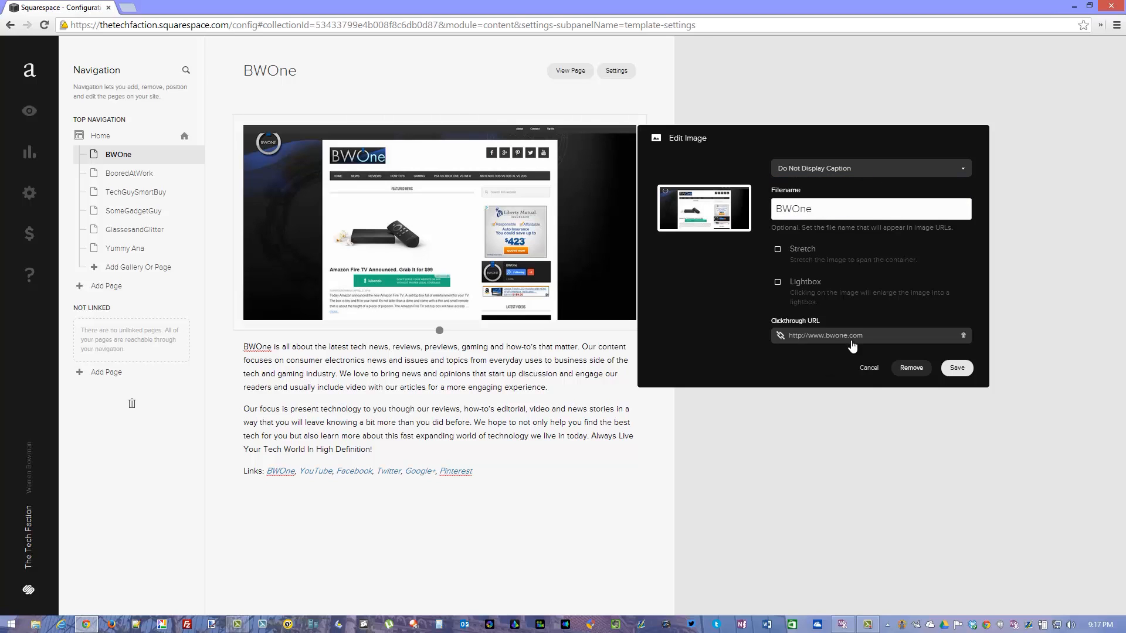
click(870, 368)
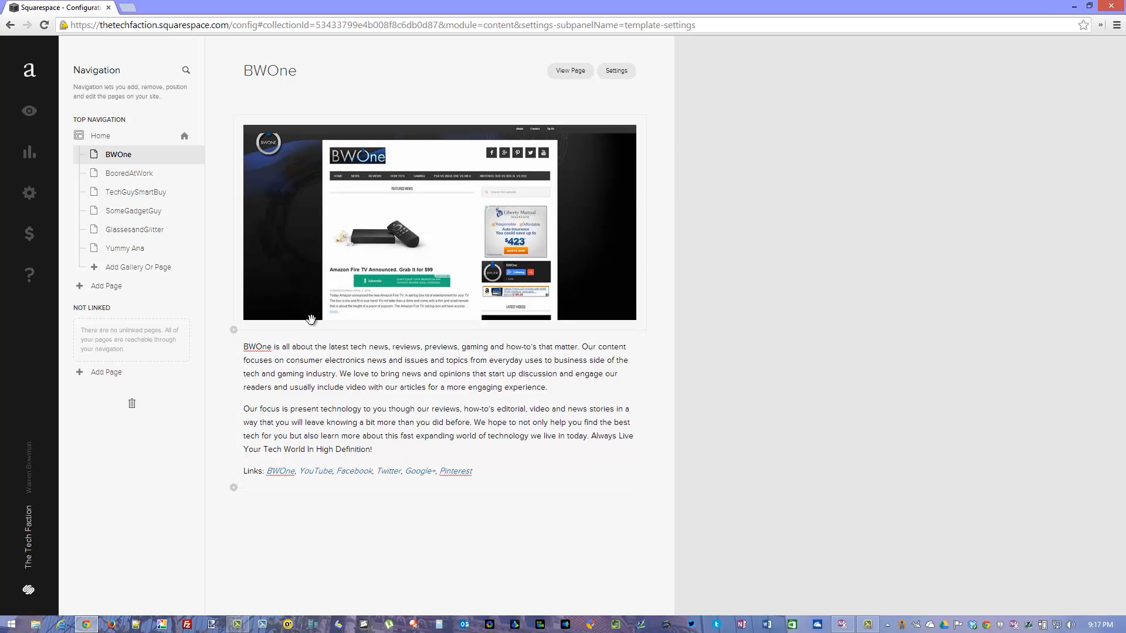
click(288, 358)
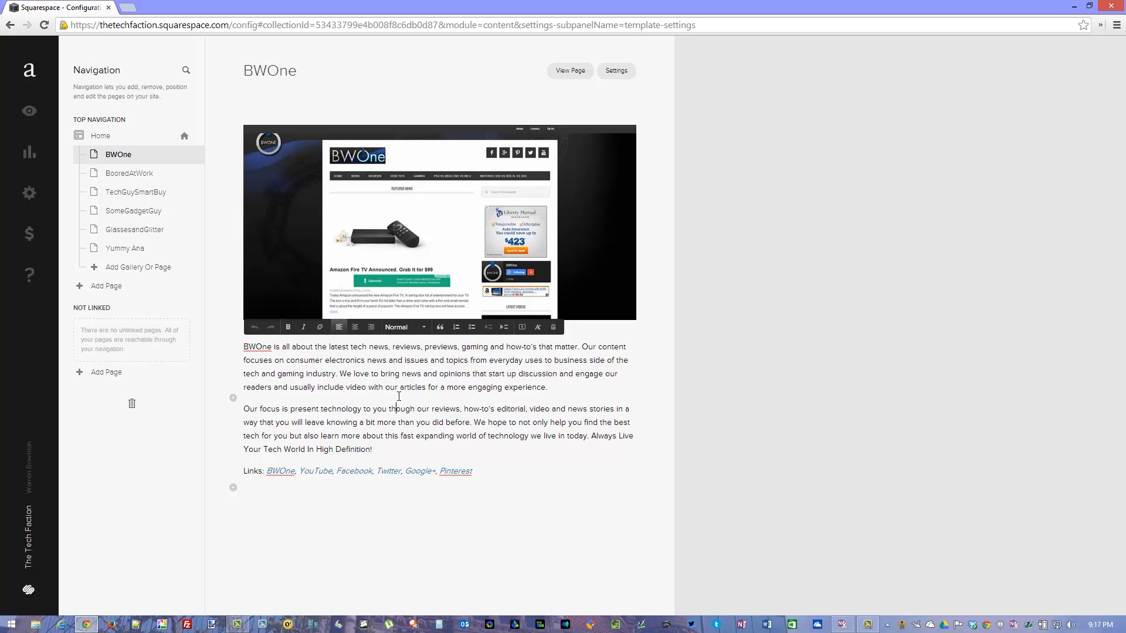
click(295, 549)
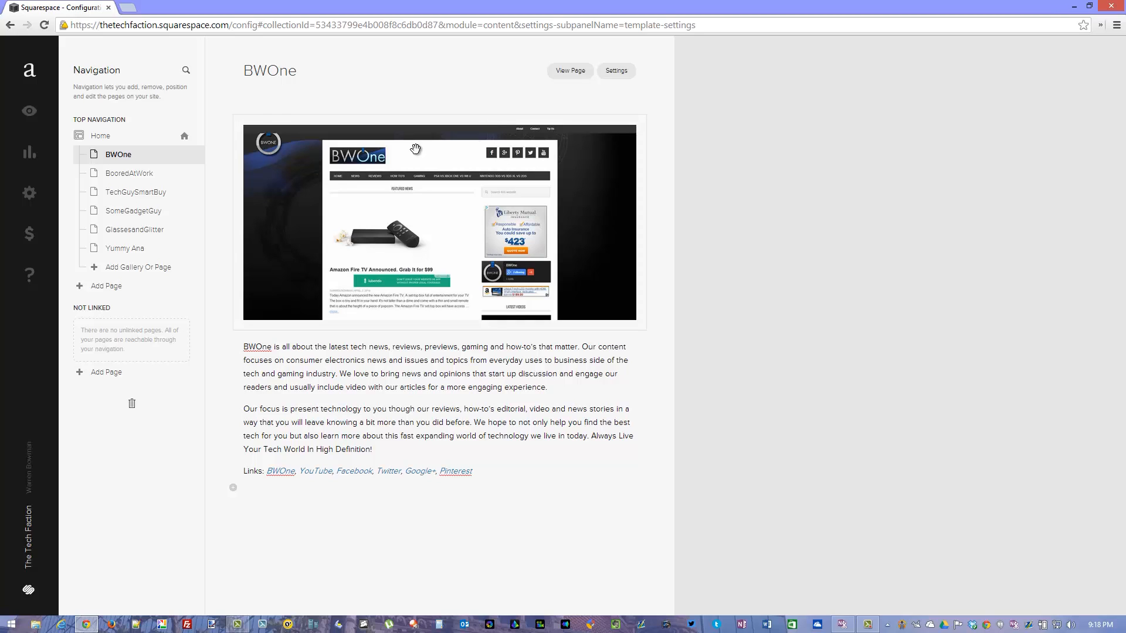
View the content of the remaining member pages under Home in order, from BooredAtWork to the last one.
click(142, 173)
click(135, 193)
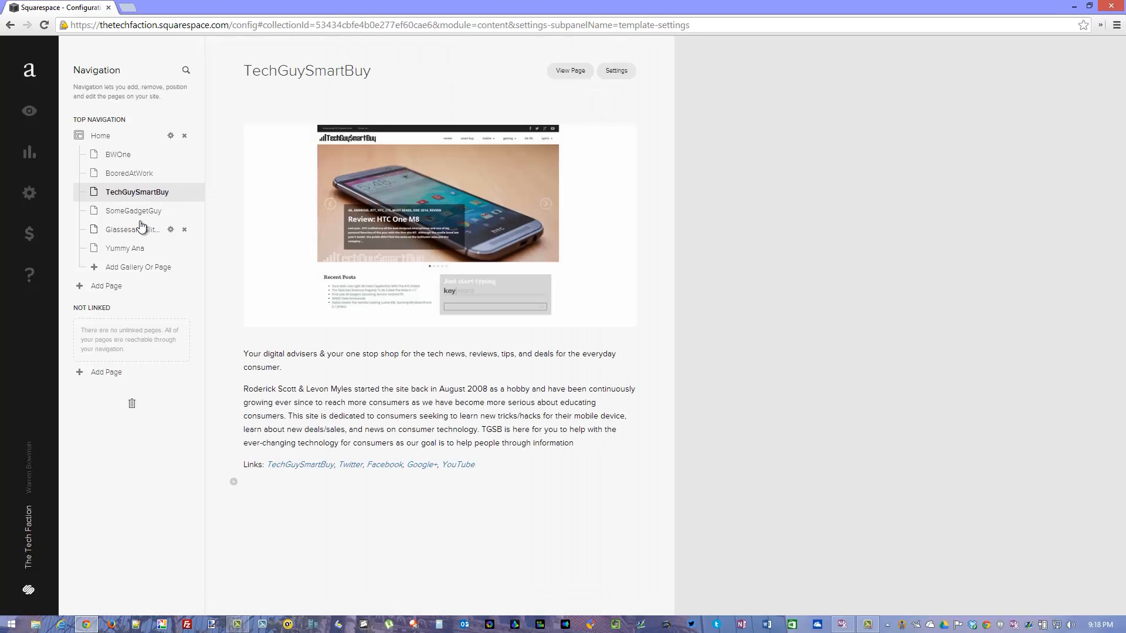
click(140, 212)
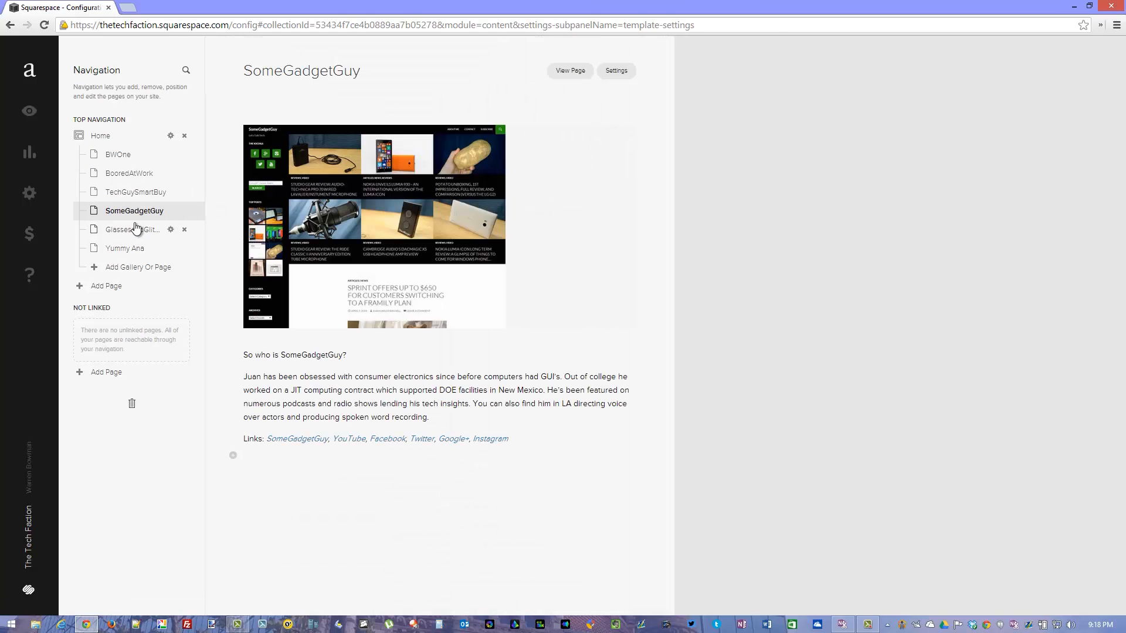
click(135, 230)
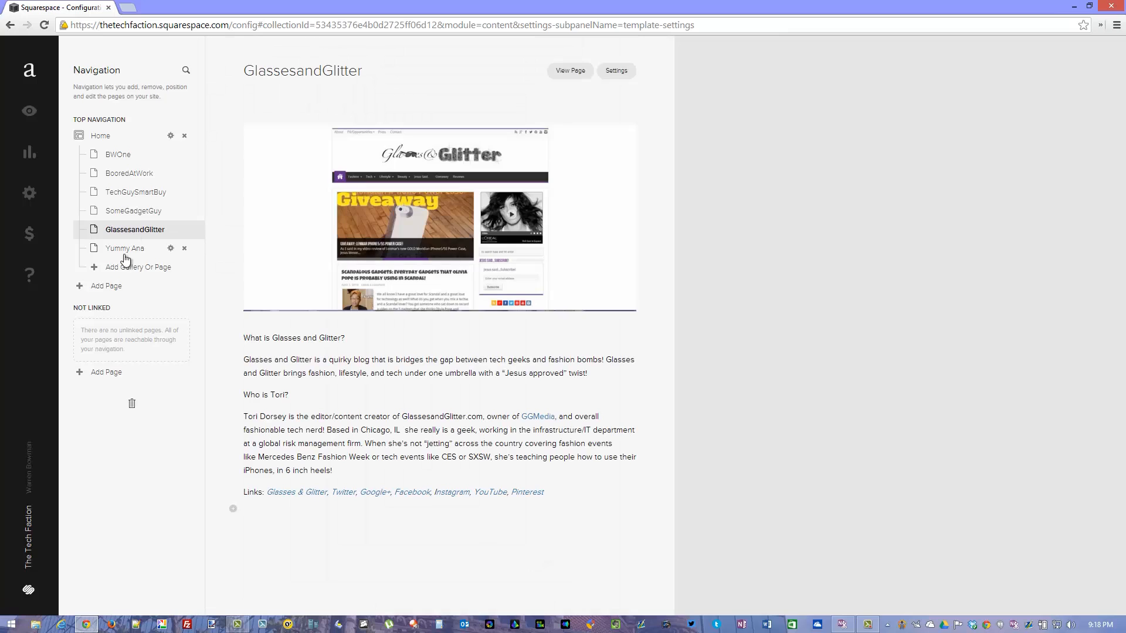
click(126, 254)
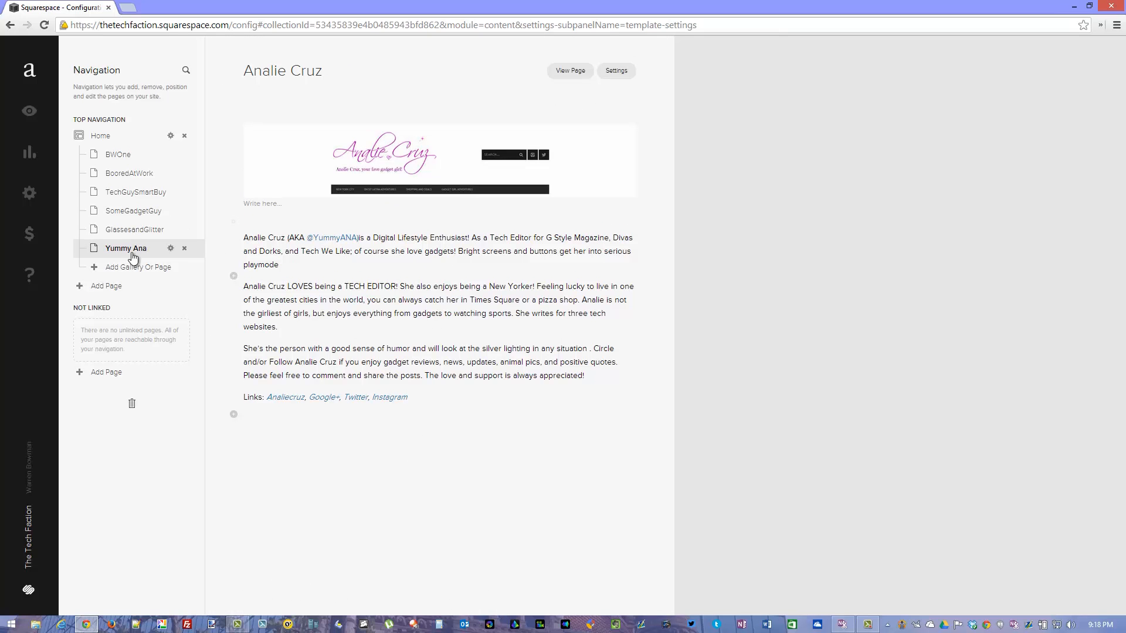
Create a Products page under Home and delete it again.
click(124, 269)
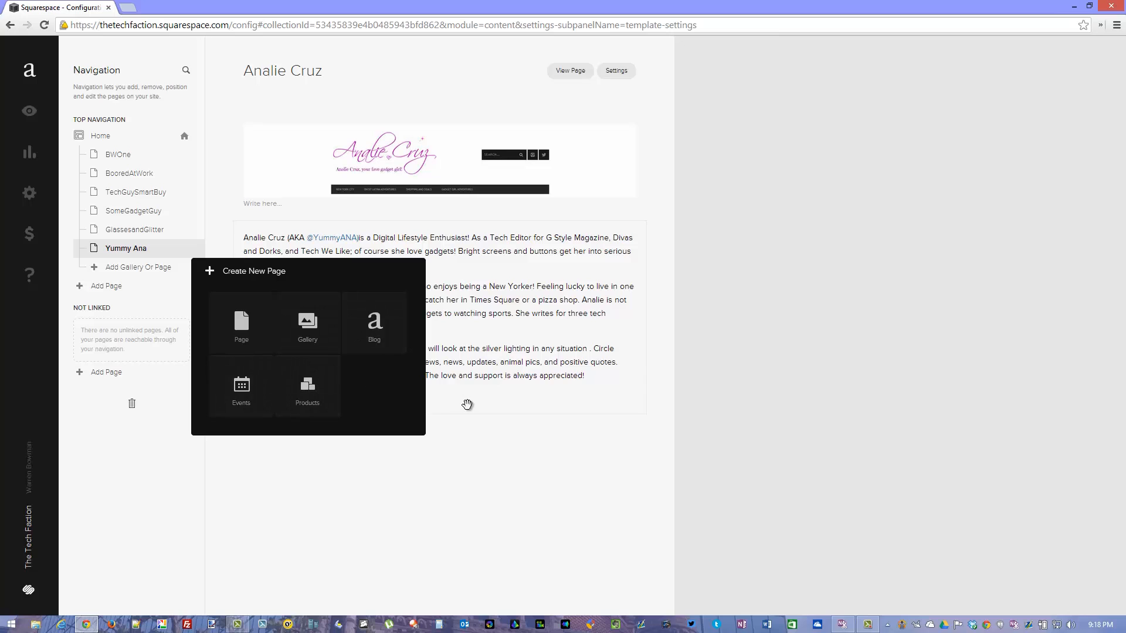
click(318, 383)
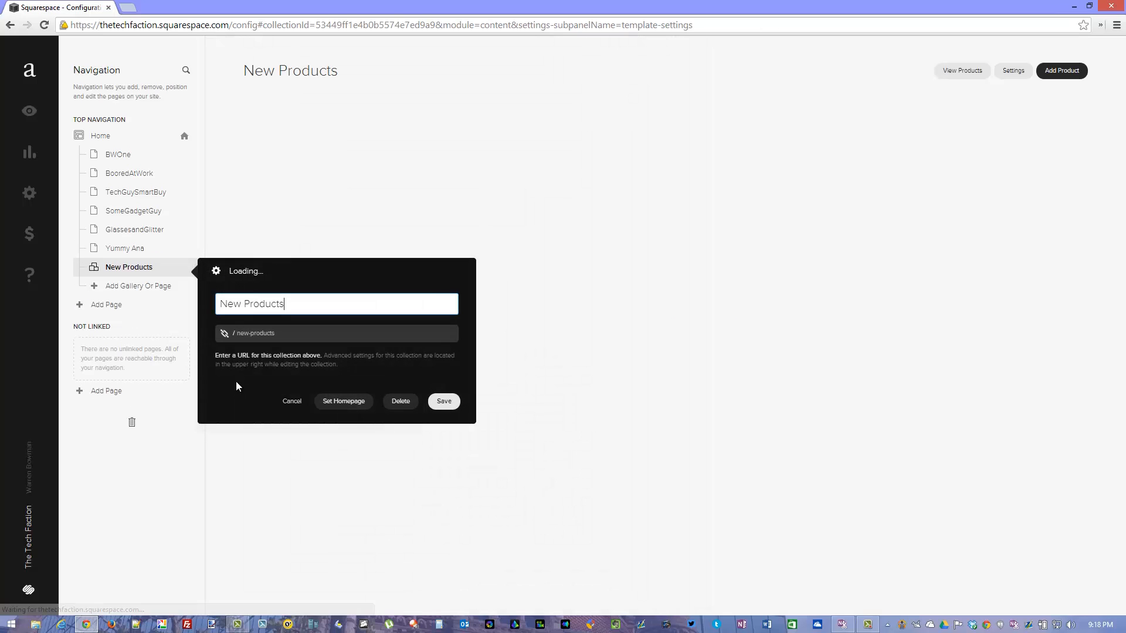
click(399, 402)
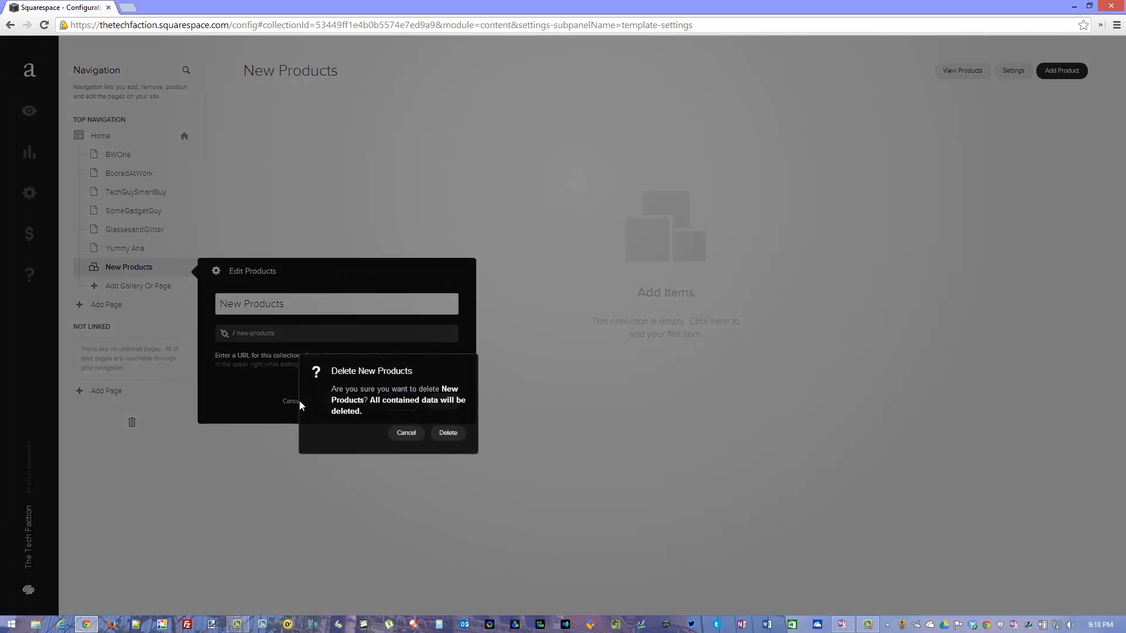
click(449, 434)
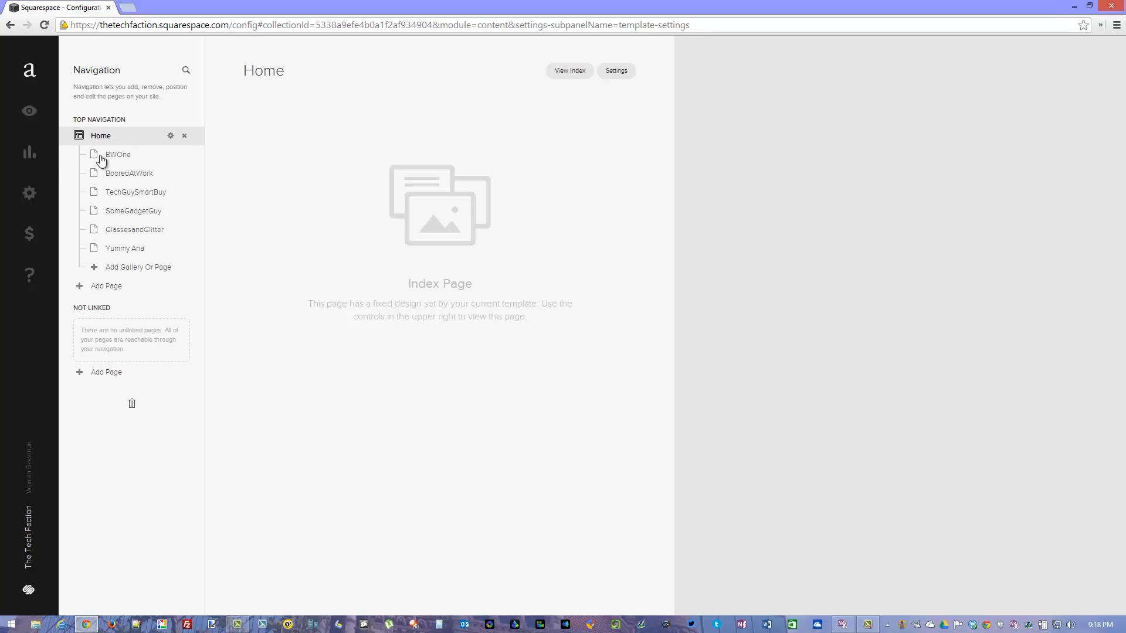
View the site's traffic overview and its Connected Accounts settings.
click(29, 154)
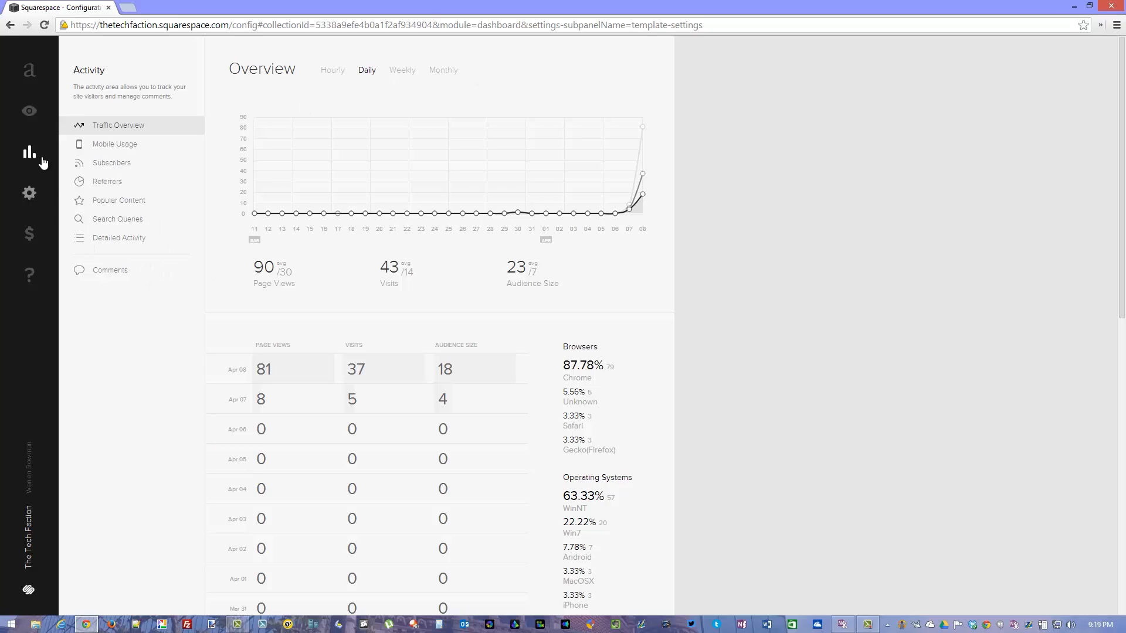
click(29, 200)
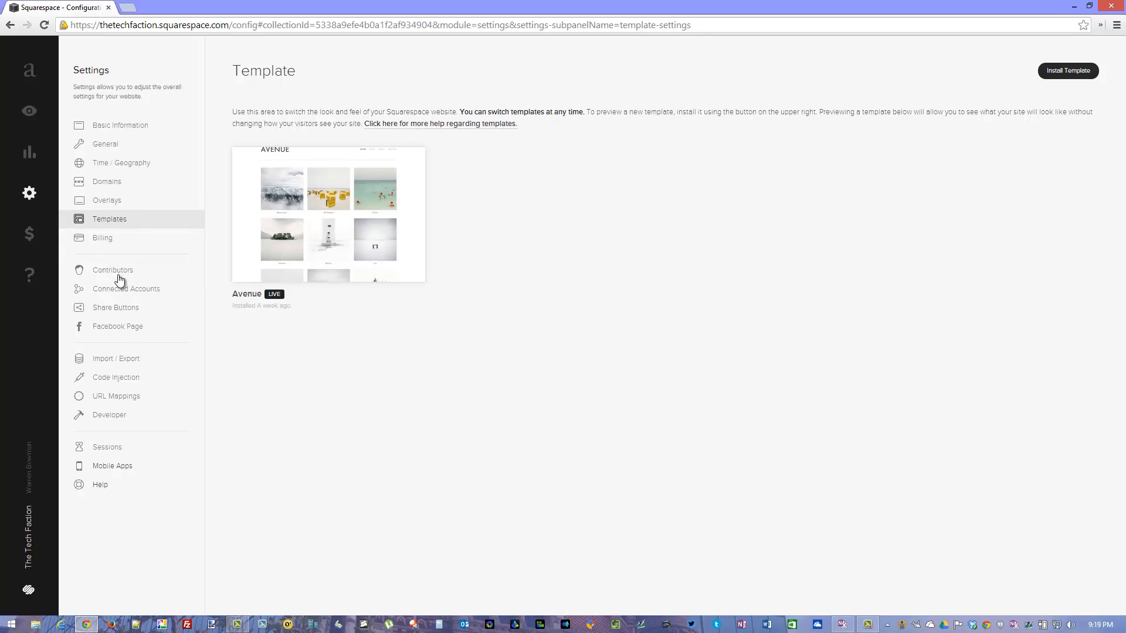
click(115, 295)
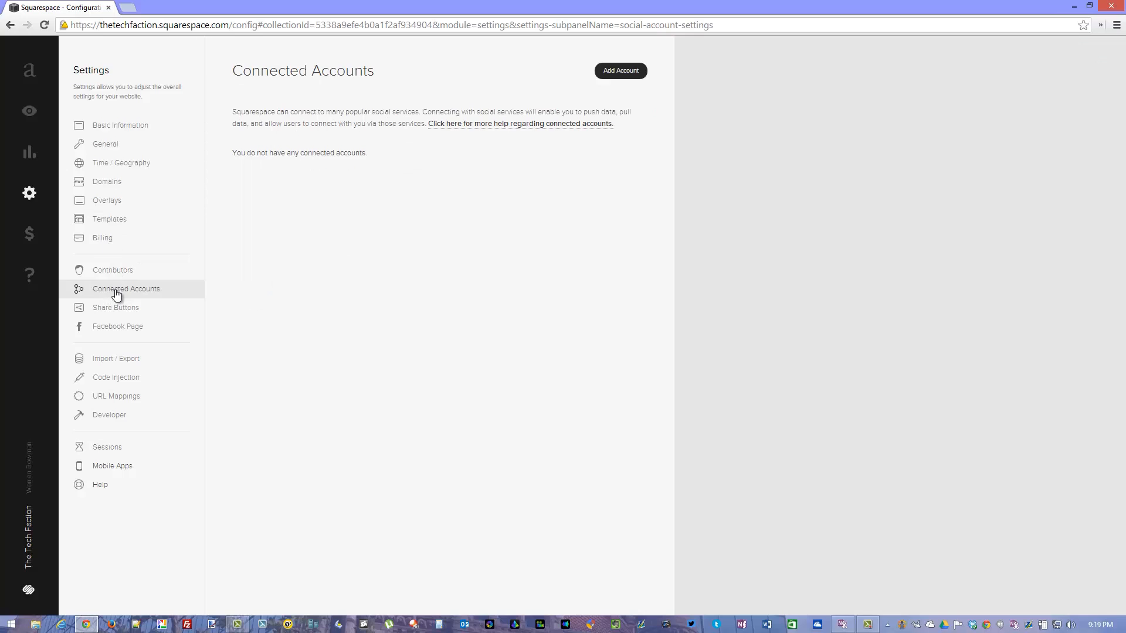
Review the General settings down to the title formats and check the Time / Geography settings, without changing anything.
click(115, 145)
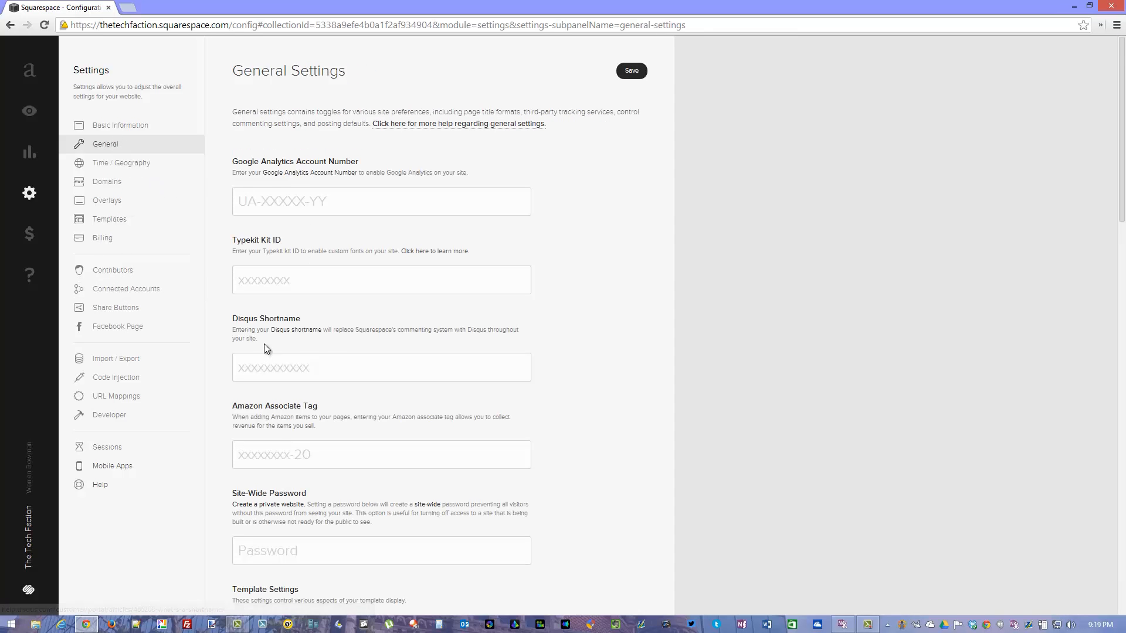
scroll(265, 349, down, 1)
scroll(294, 379, down, 2)
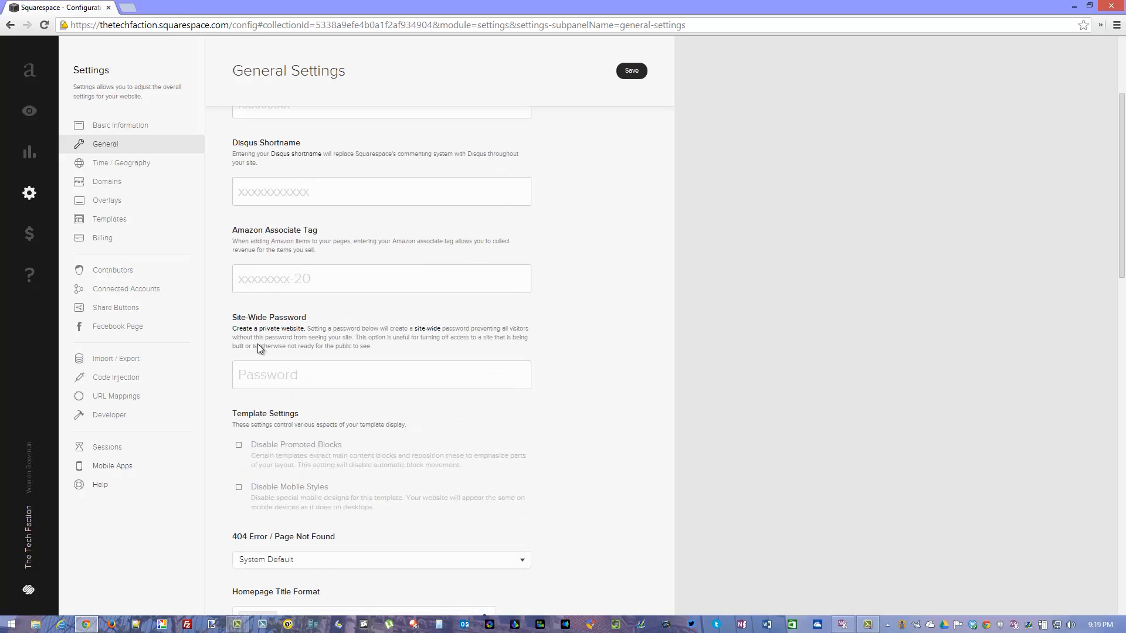
scroll(258, 274, down, 4)
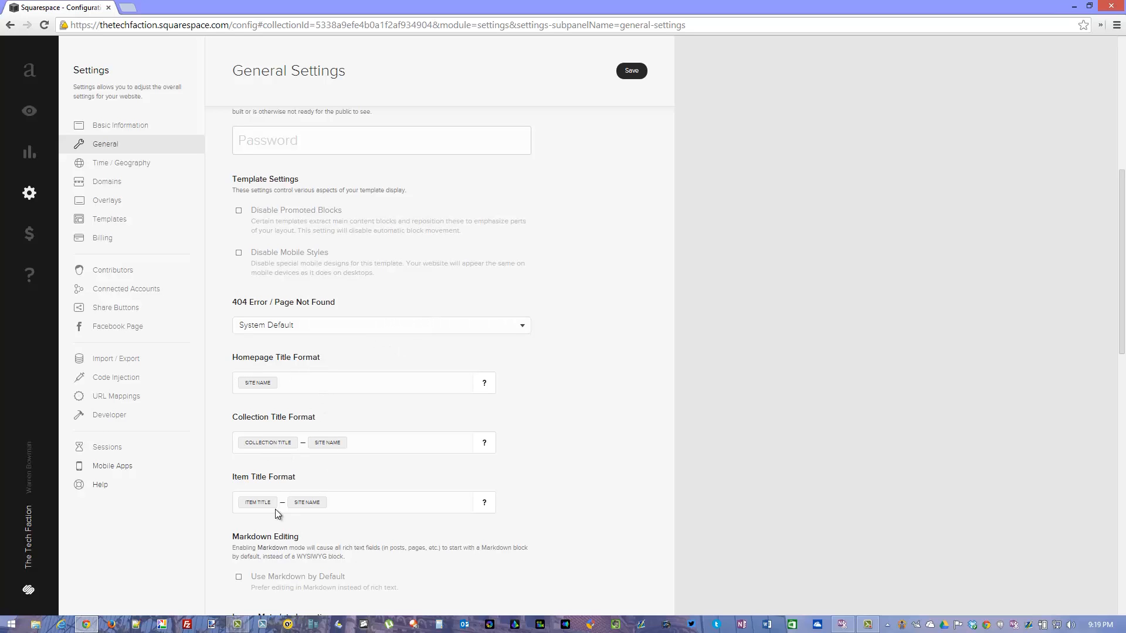
scroll(230, 442, up, 7)
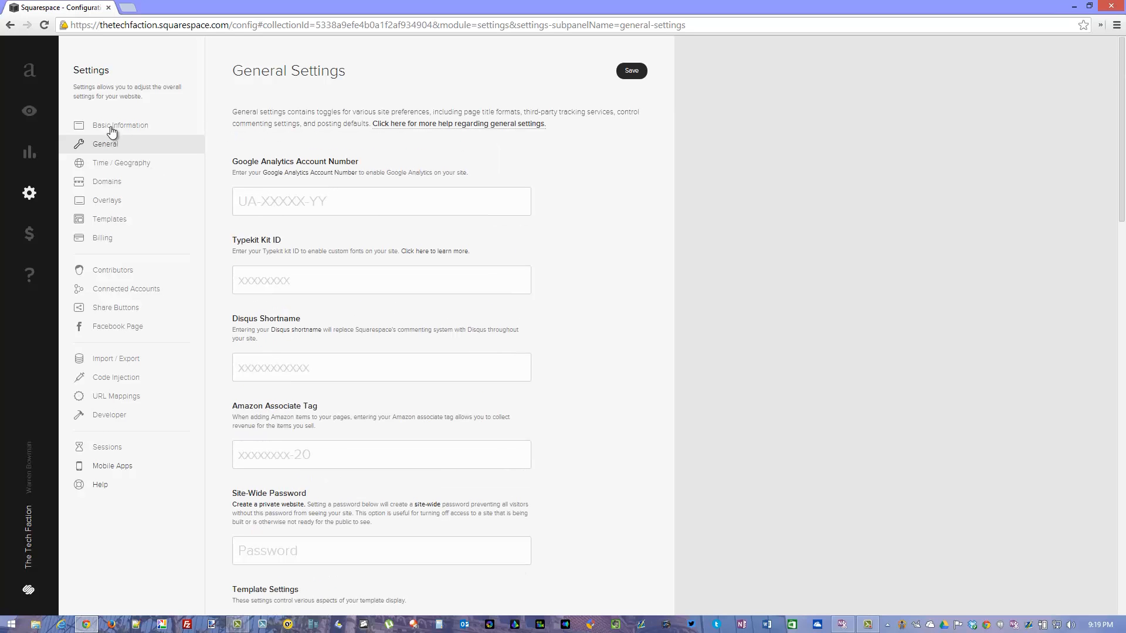
click(101, 165)
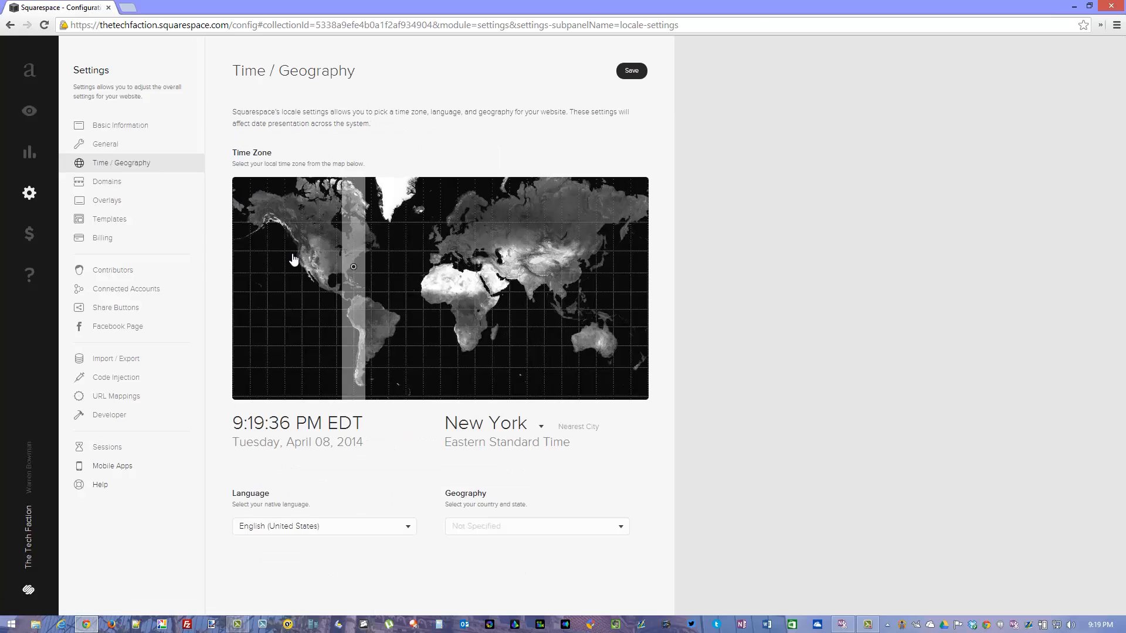
click(107, 146)
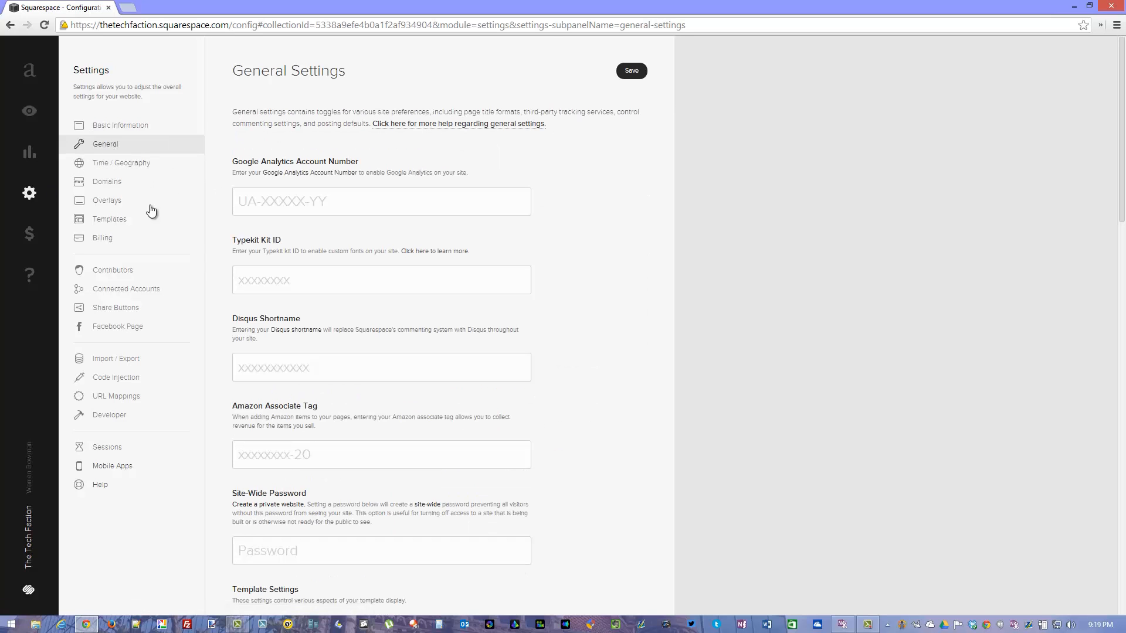
Look through the Import / Export, Code Injection, URL Mappings, Developer and Contributors settings.
click(121, 366)
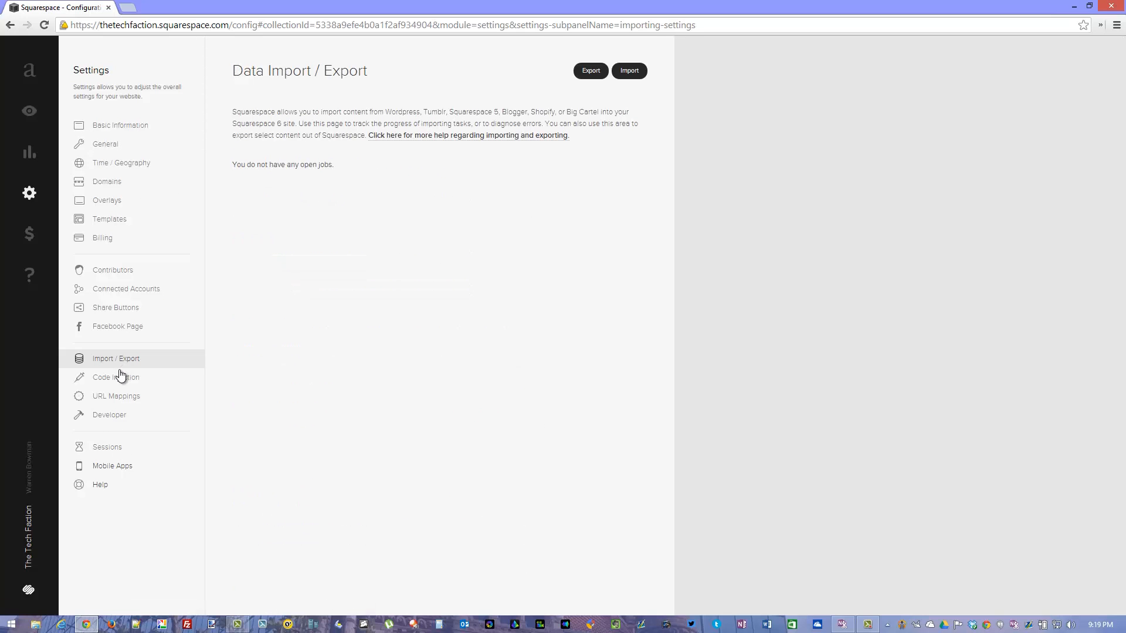
click(116, 382)
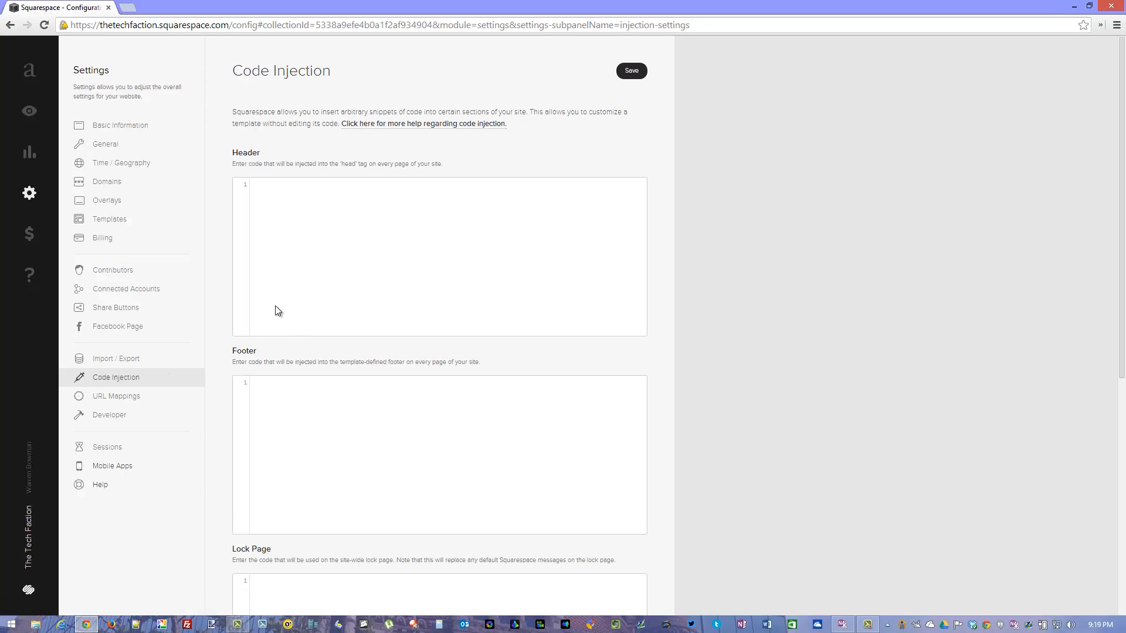
scroll(227, 434, down, 7)
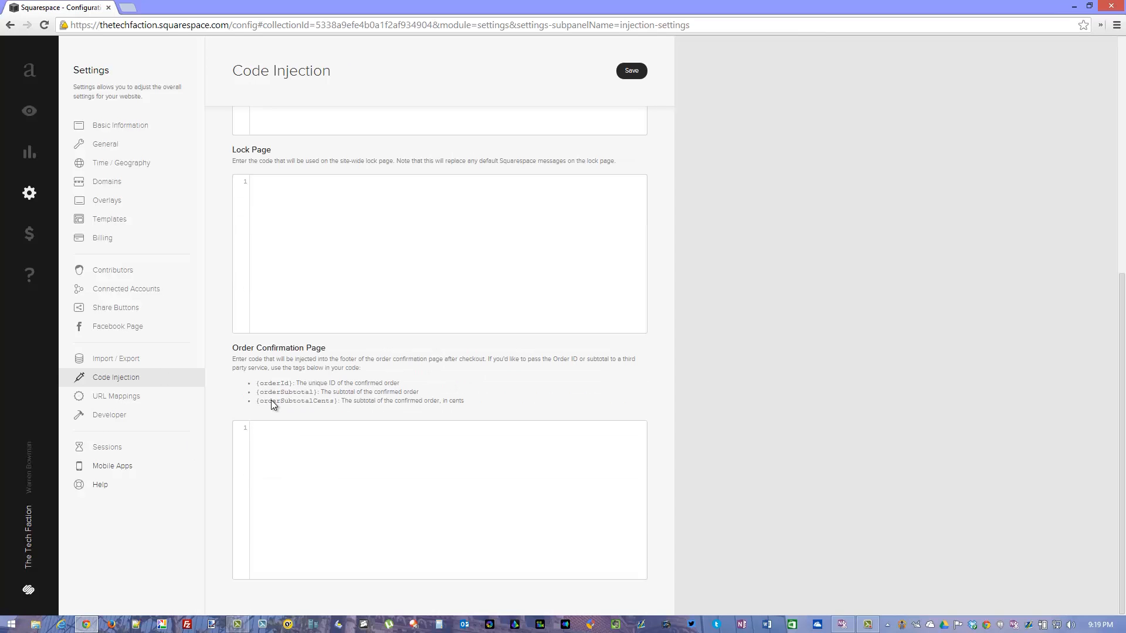
click(127, 402)
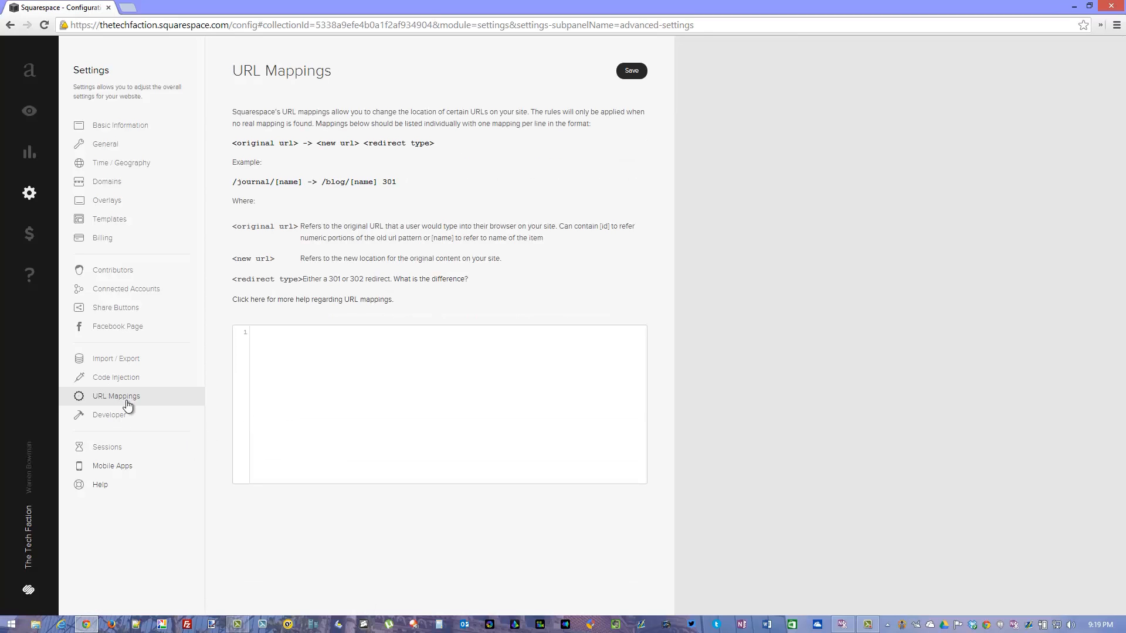
click(111, 421)
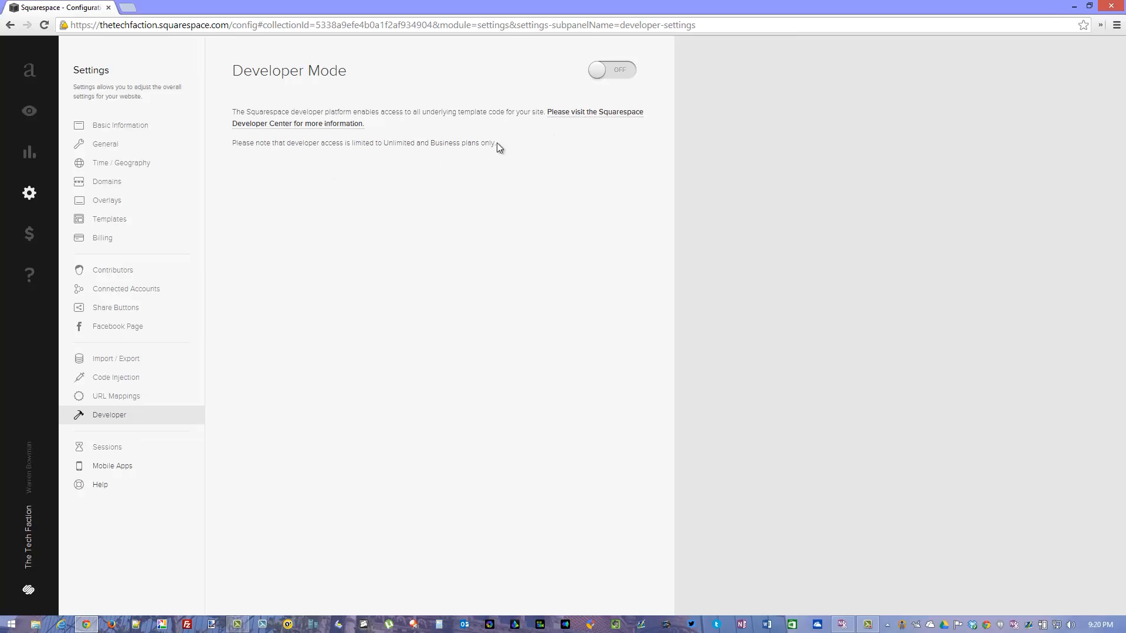
click(106, 278)
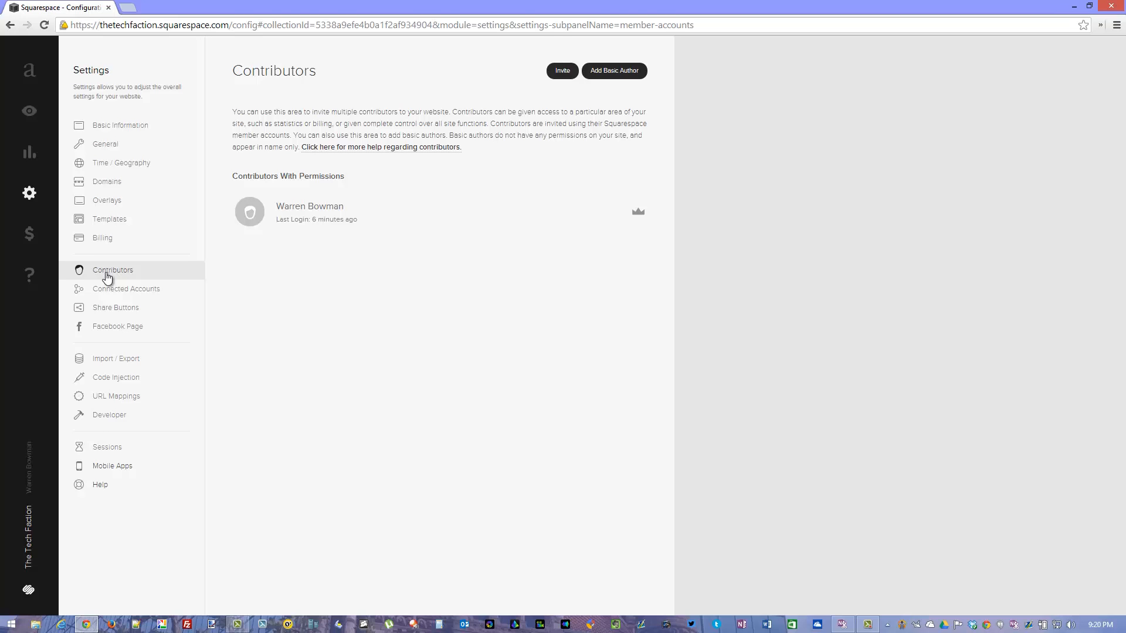
View the Commerce getting-started guide and the support options on the Squarespace help site, closing the help site when done.
click(21, 234)
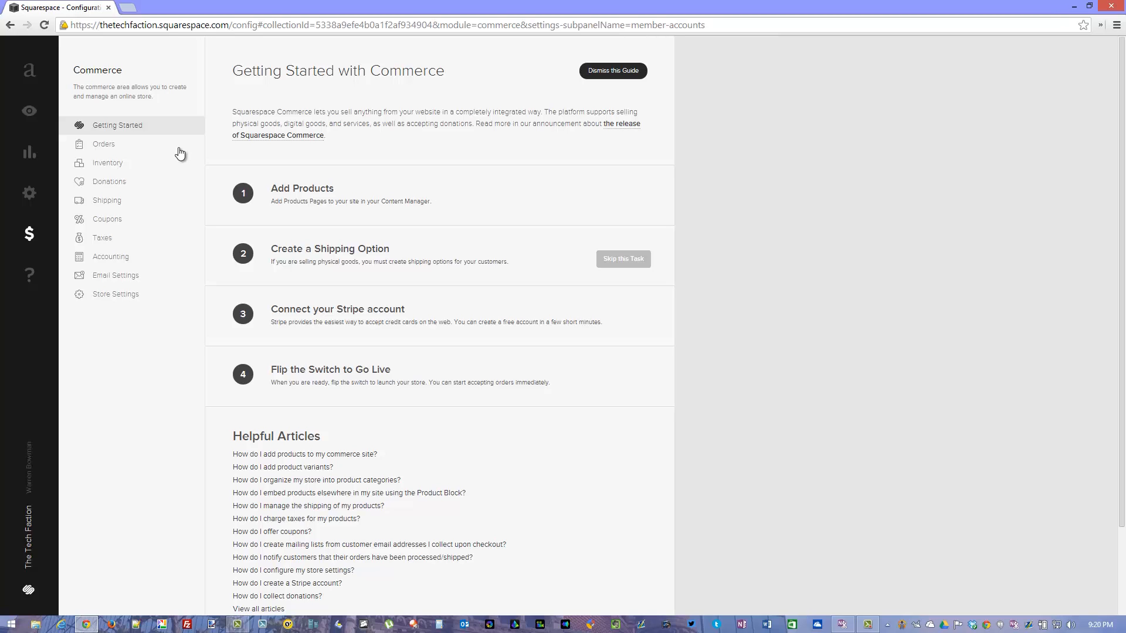
click(8, 275)
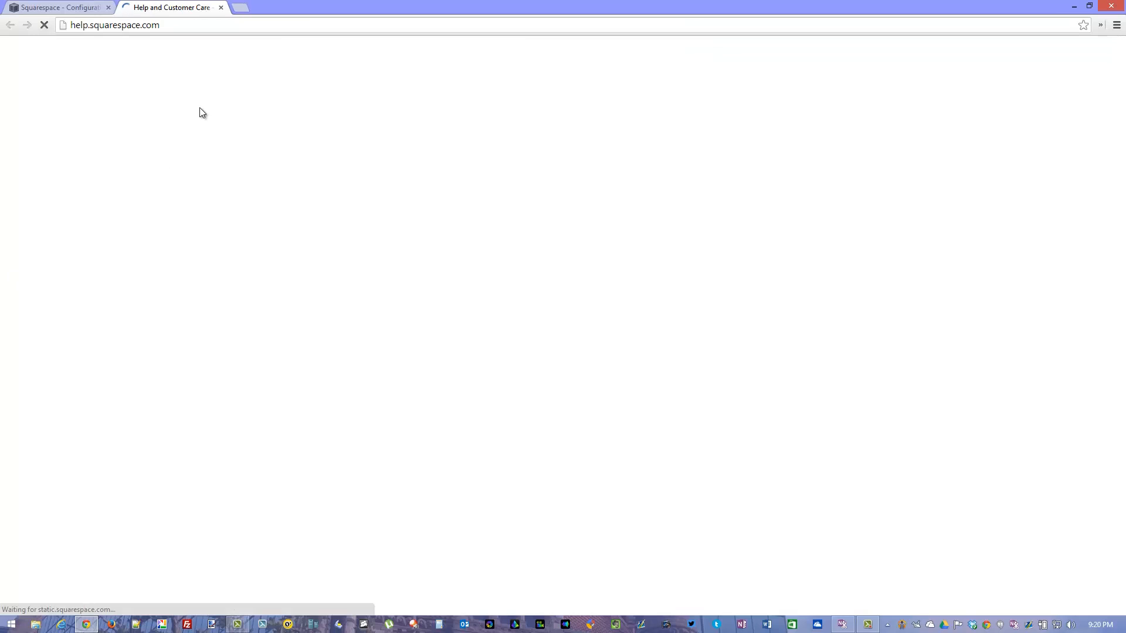
scroll(445, 405, down, 5)
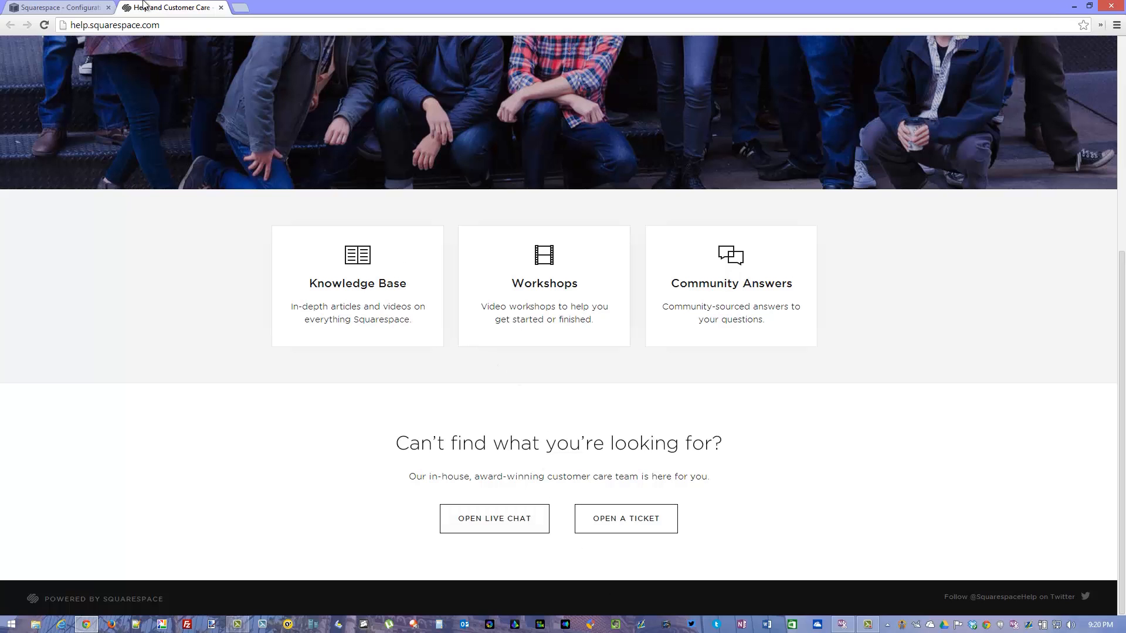
click(221, 8)
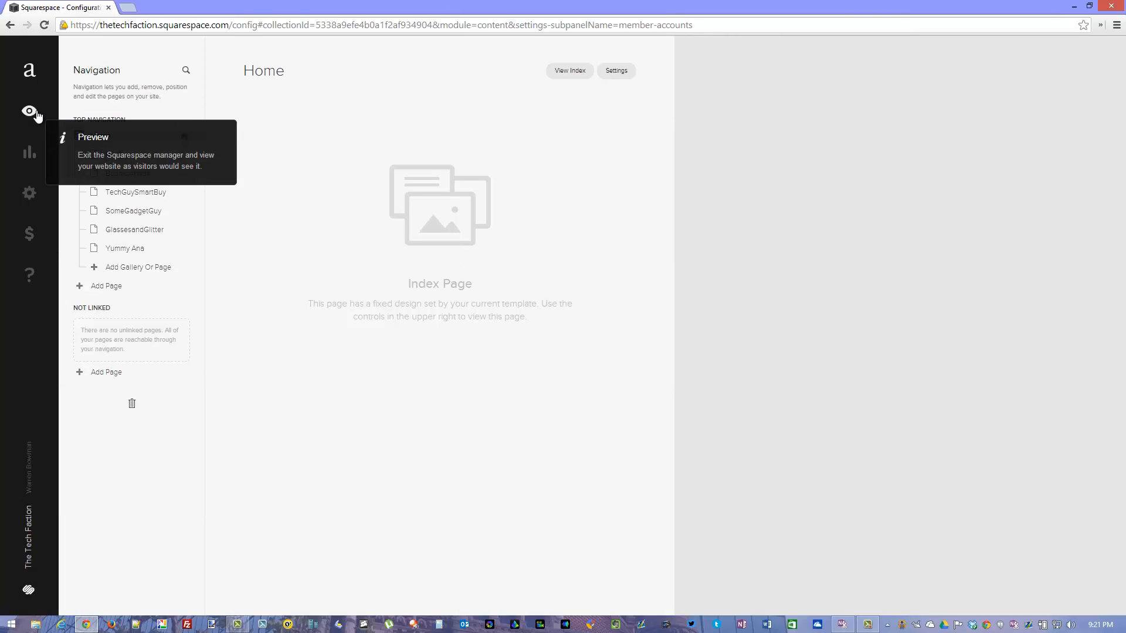
Preview The Tech Faction home page and open its visual style settings.
click(36, 115)
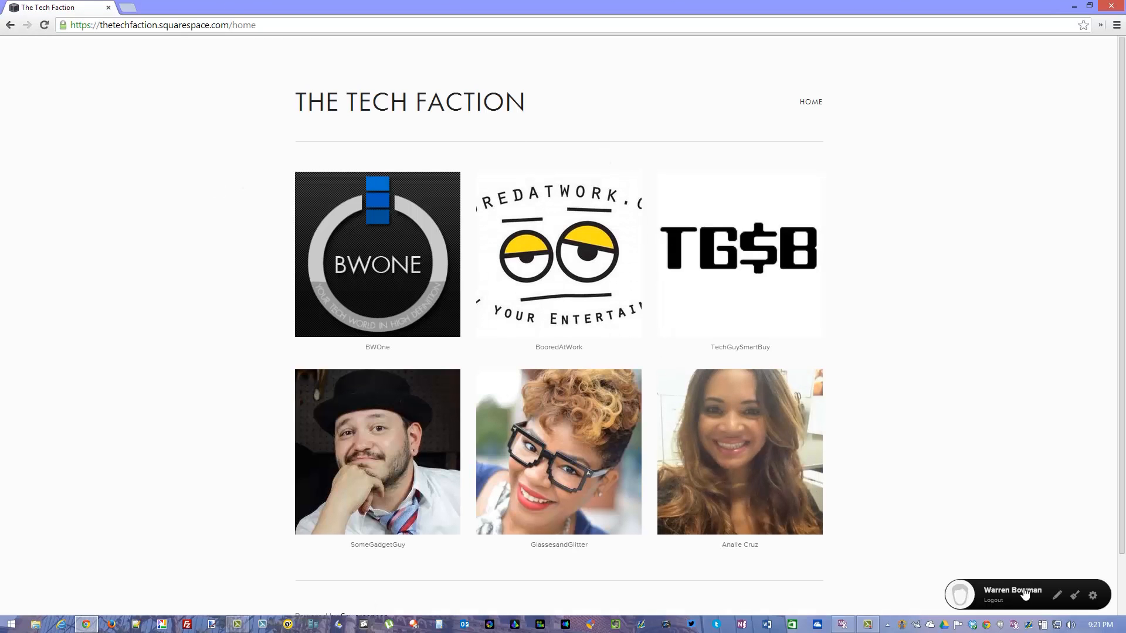
click(1075, 597)
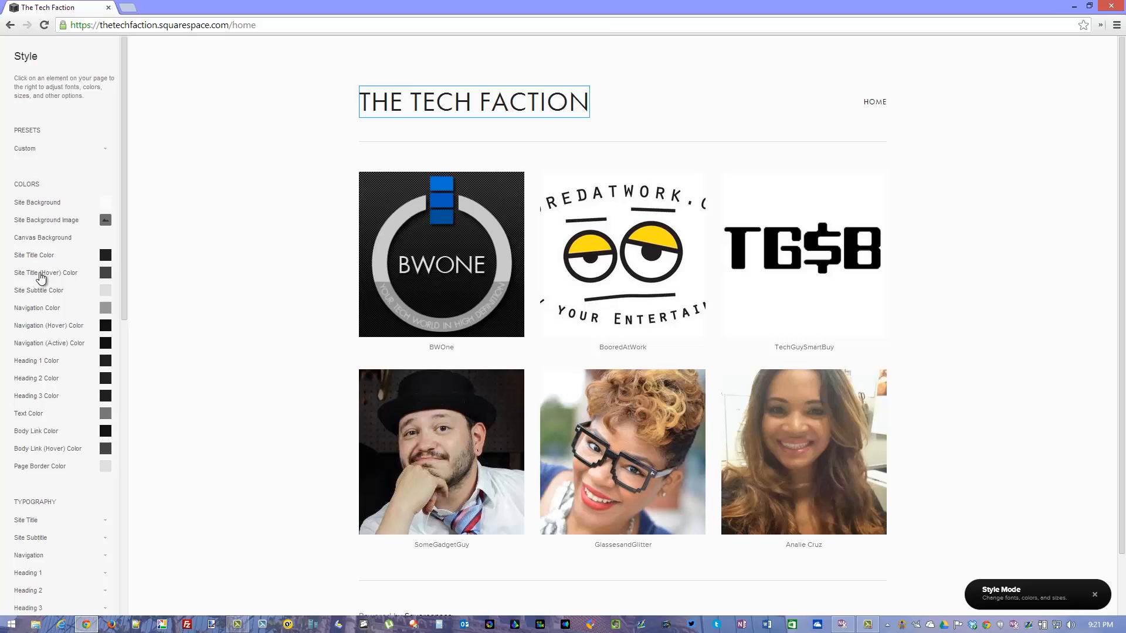
click(41, 278)
click(44, 262)
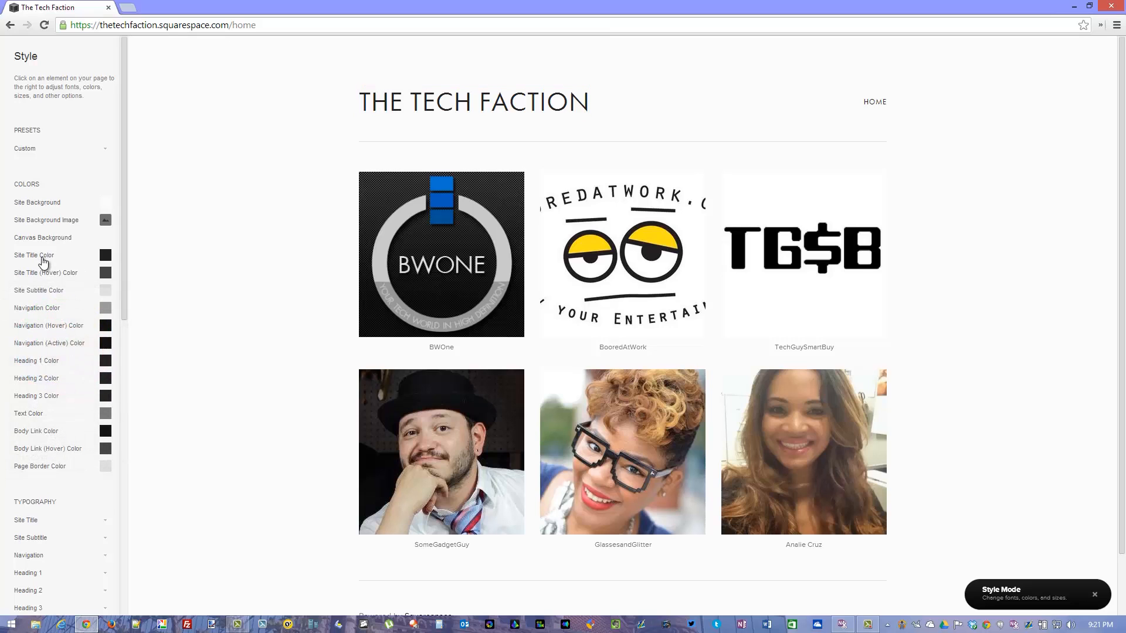
Set the Site Title Color to the half-transparent red rgba(195,80,80,0.5).
click(41, 255)
click(67, 315)
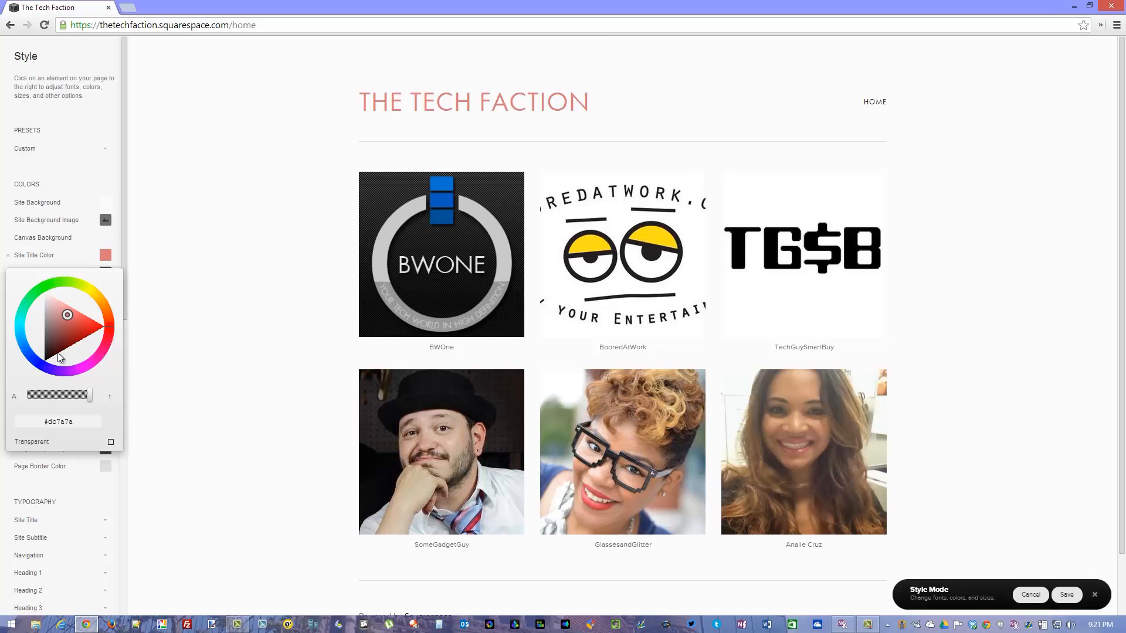
click(71, 324)
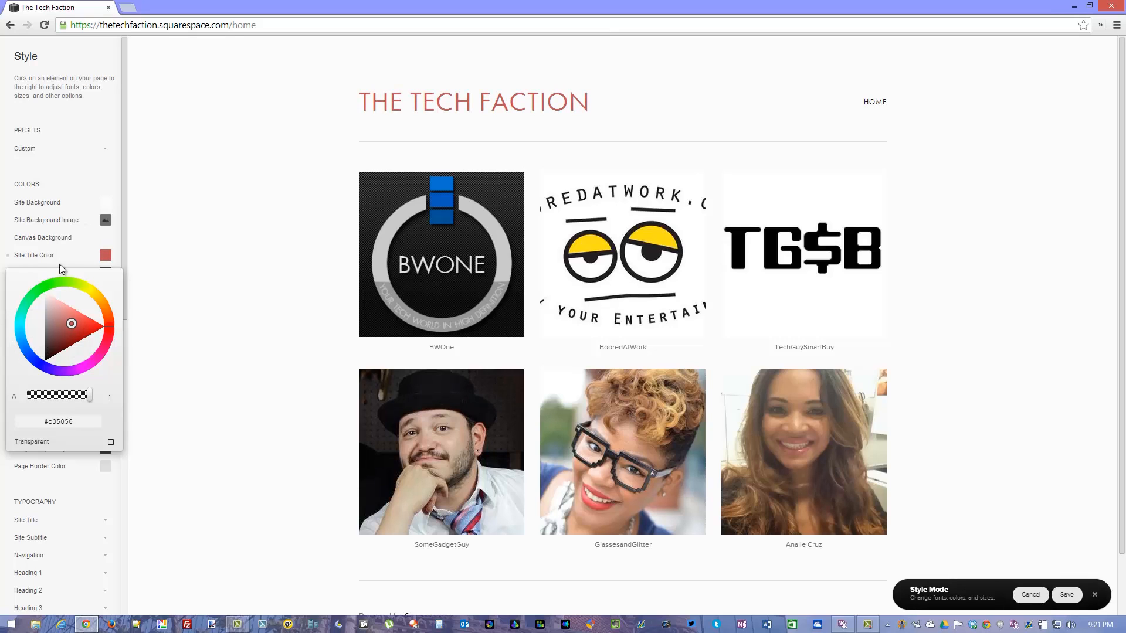
drag(87, 396, 59, 397)
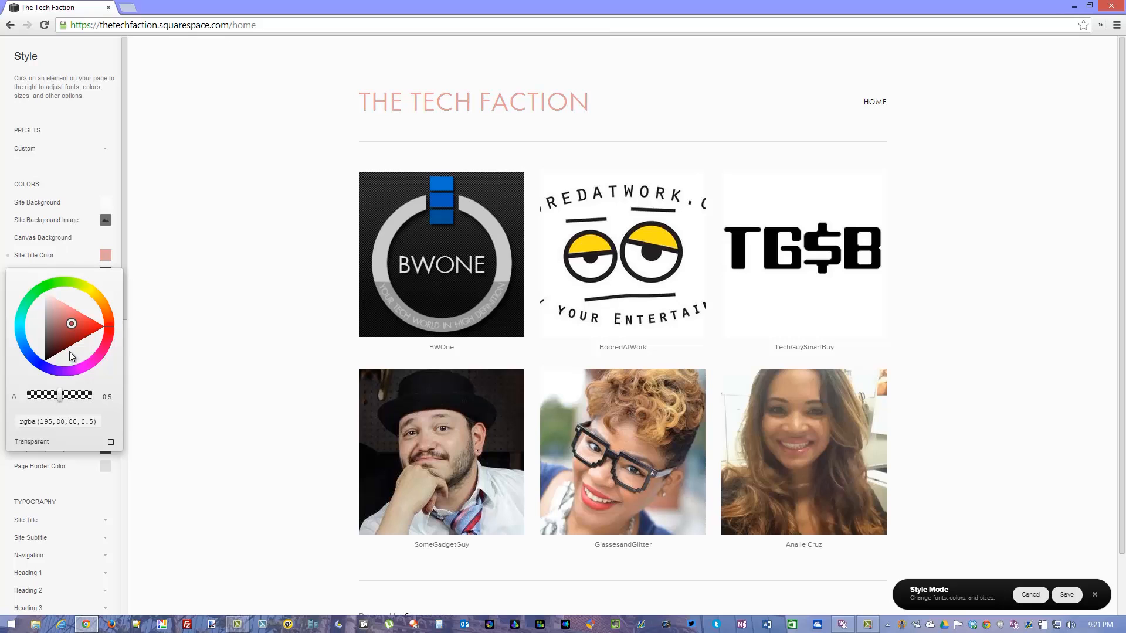
click(52, 242)
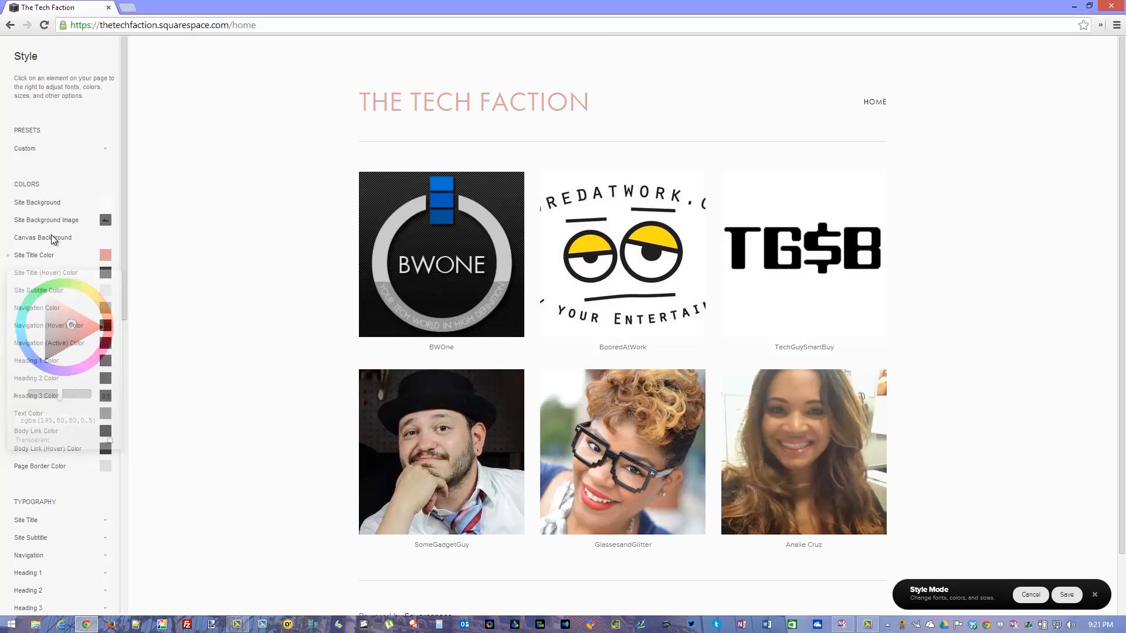
Adjust the hue and shade of the Canvas Background color.
click(51, 238)
mouse_move(40, 271)
mouse_down()
mouse_move(28, 288)
mouse_move(32, 338)
mouse_up()
drag(100, 323, 41, 314)
click(54, 204)
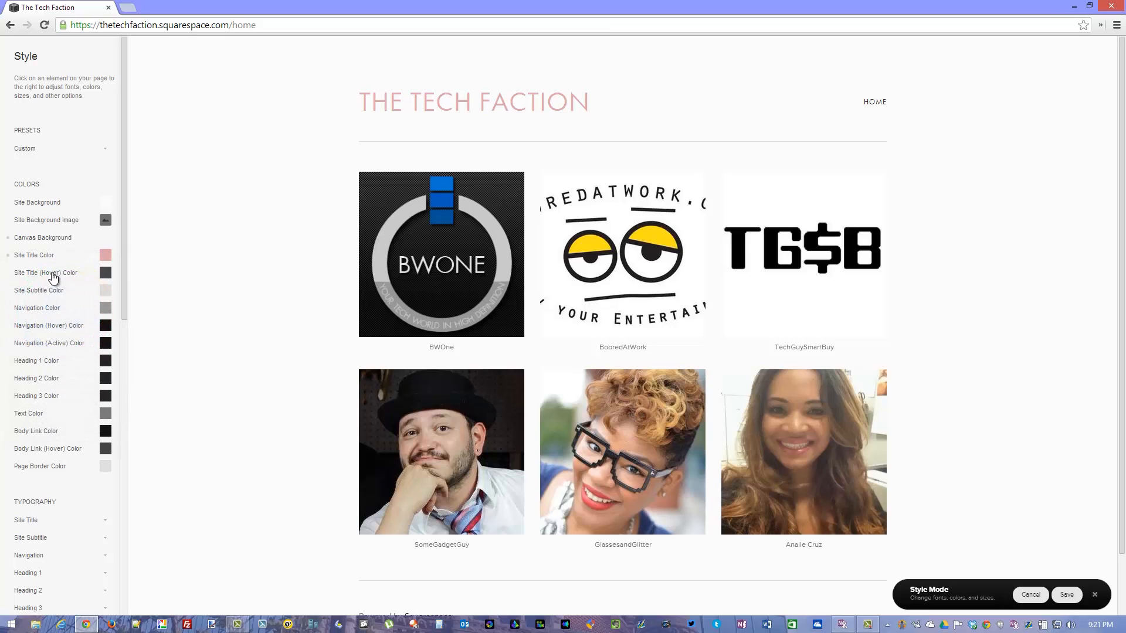
Change the Site Background color to a muted purple and open the Text Color for editing.
click(54, 202)
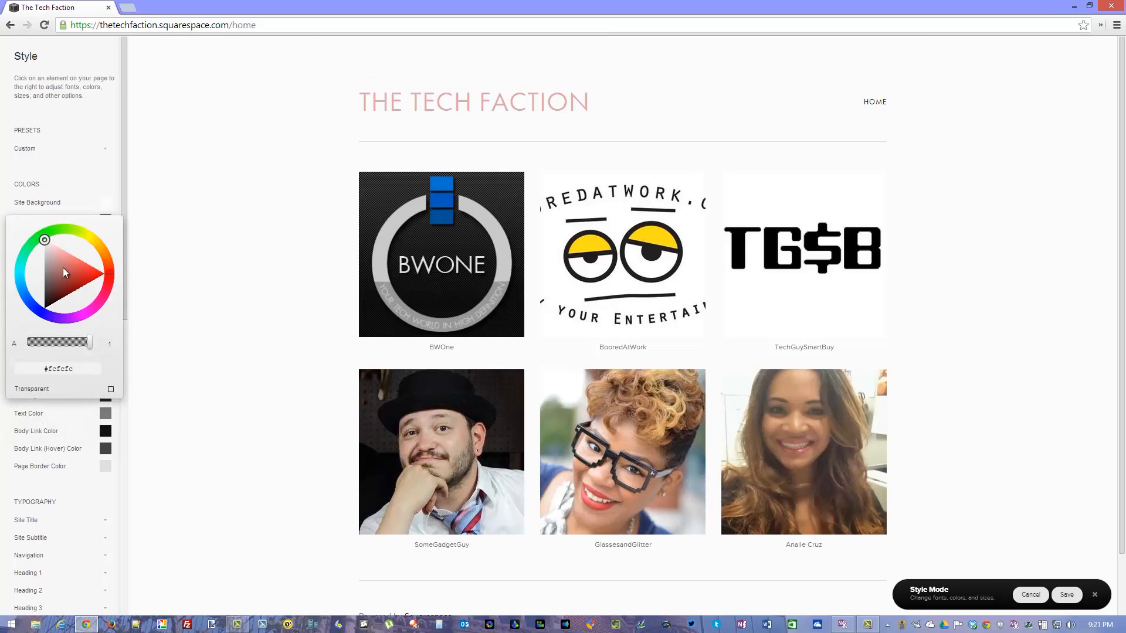
mouse_move(42, 240)
mouse_down()
mouse_move(88, 232)
mouse_move(109, 307)
mouse_up()
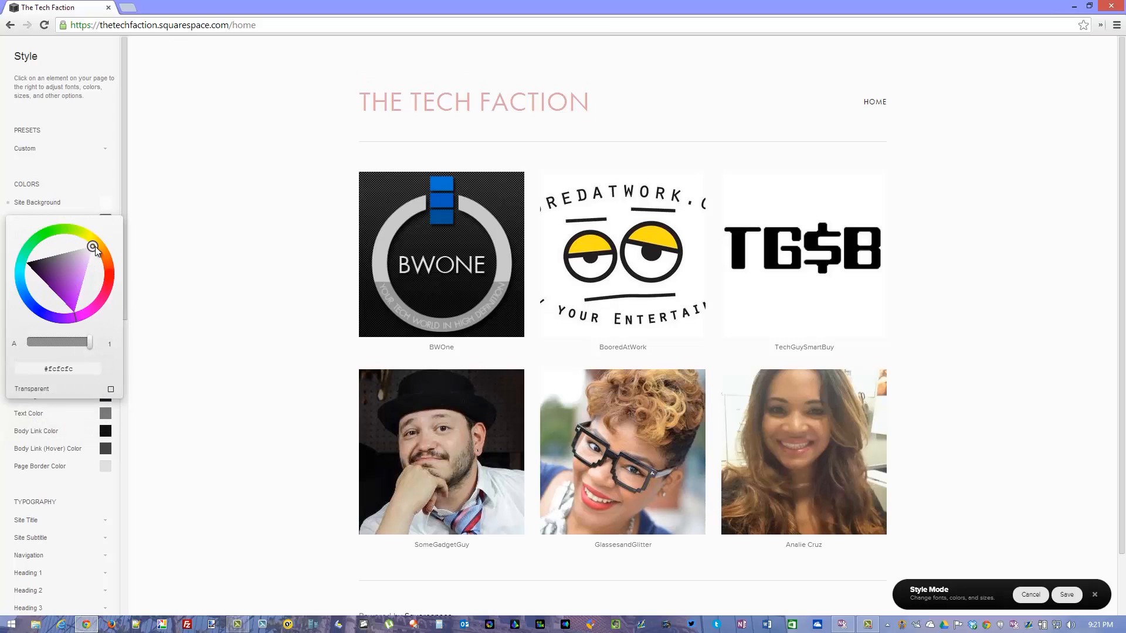
drag(96, 248, 73, 309)
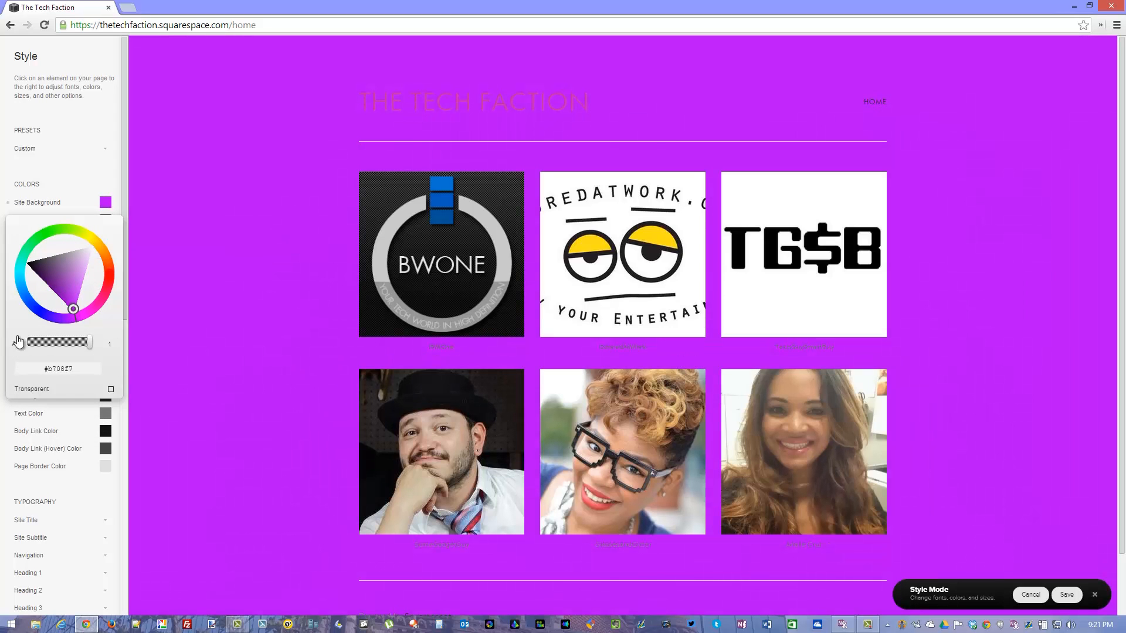
mouse_move(76, 308)
mouse_down()
mouse_move(45, 253)
mouse_move(53, 265)
mouse_up()
click(32, 417)
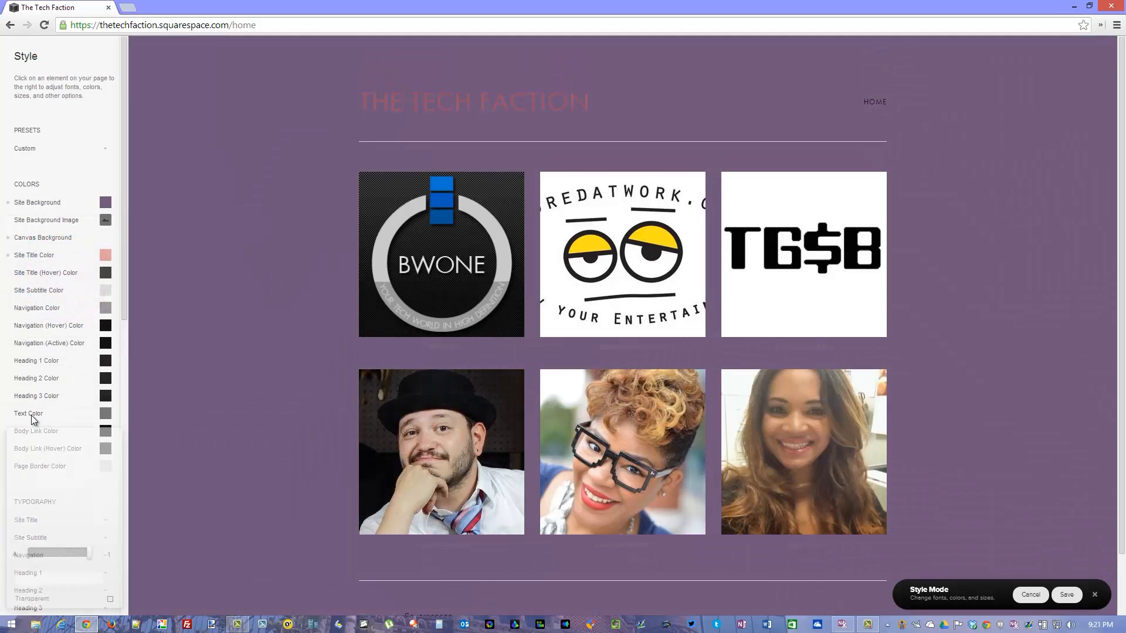
Set the Text Color to the yellow #e6ed12.
mouse_move(44, 486)
mouse_down()
mouse_move(76, 473)
mouse_move(95, 488)
mouse_move(63, 513)
mouse_move(44, 473)
mouse_up()
click(85, 445)
click(79, 457)
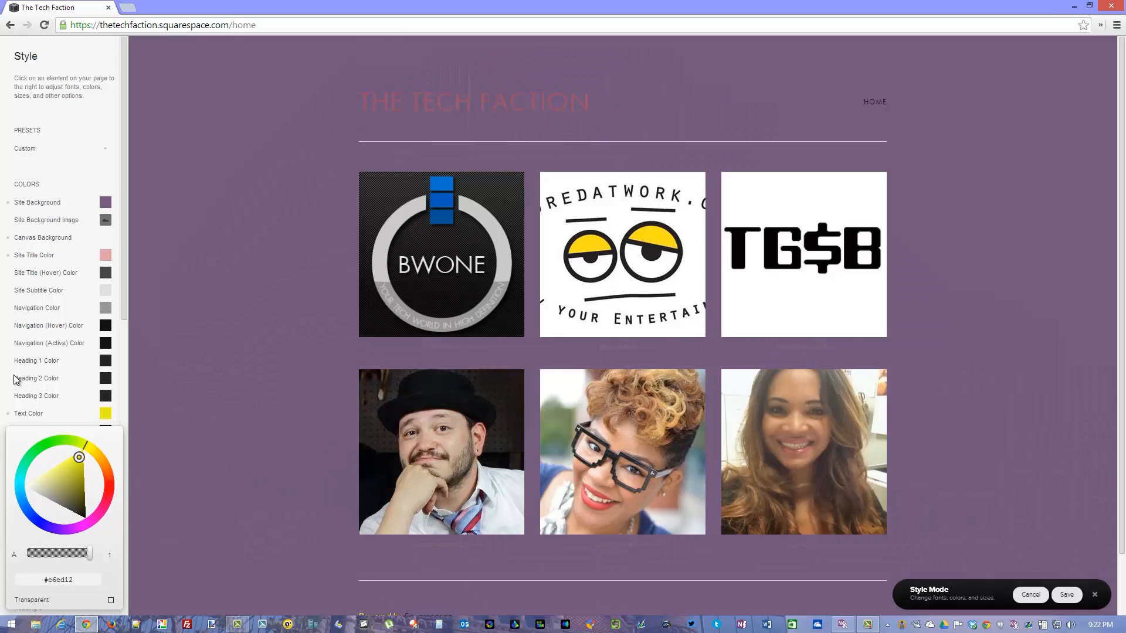
scroll(42, 392, down, 2)
click(45, 310)
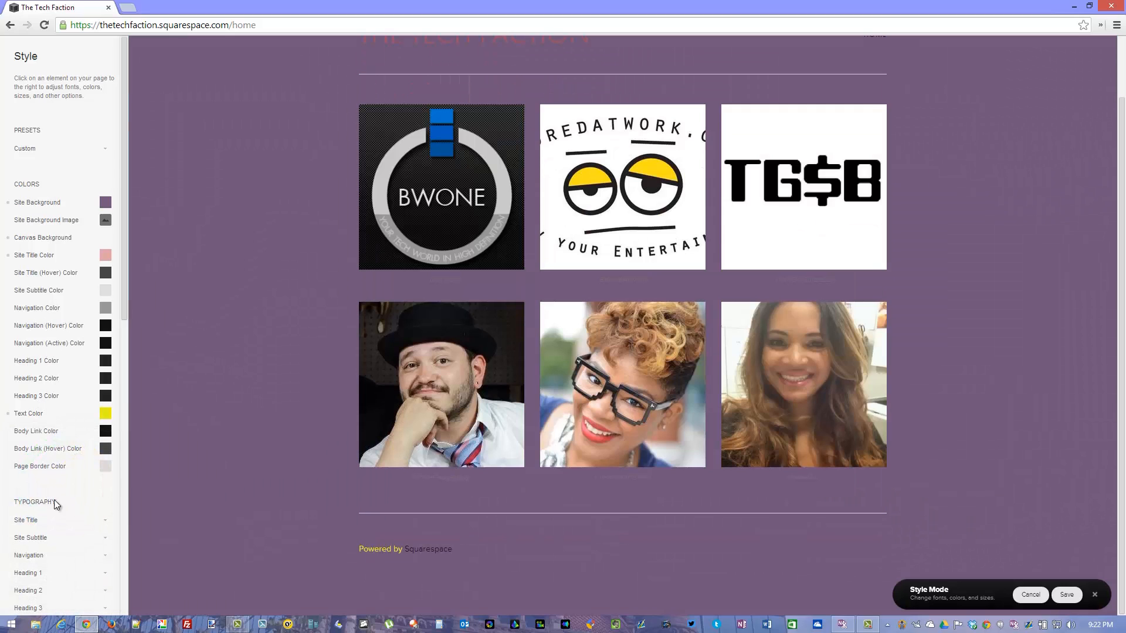
Increase the Site Width under Sizes & Values to 1030px.
scroll(52, 496, down, 4)
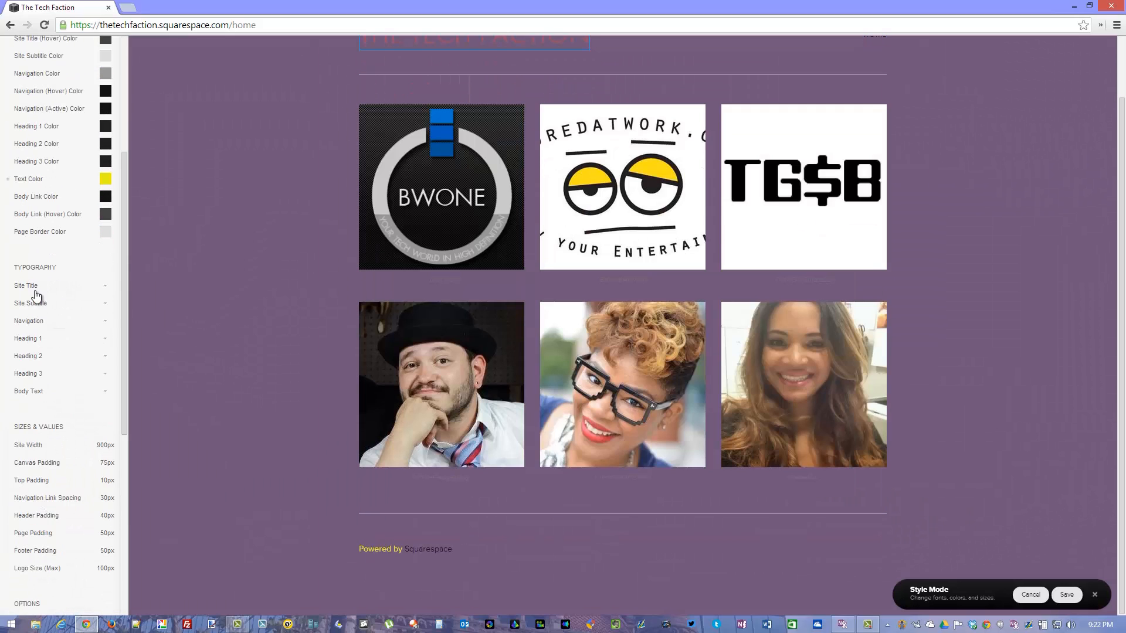
scroll(40, 360, down, 3)
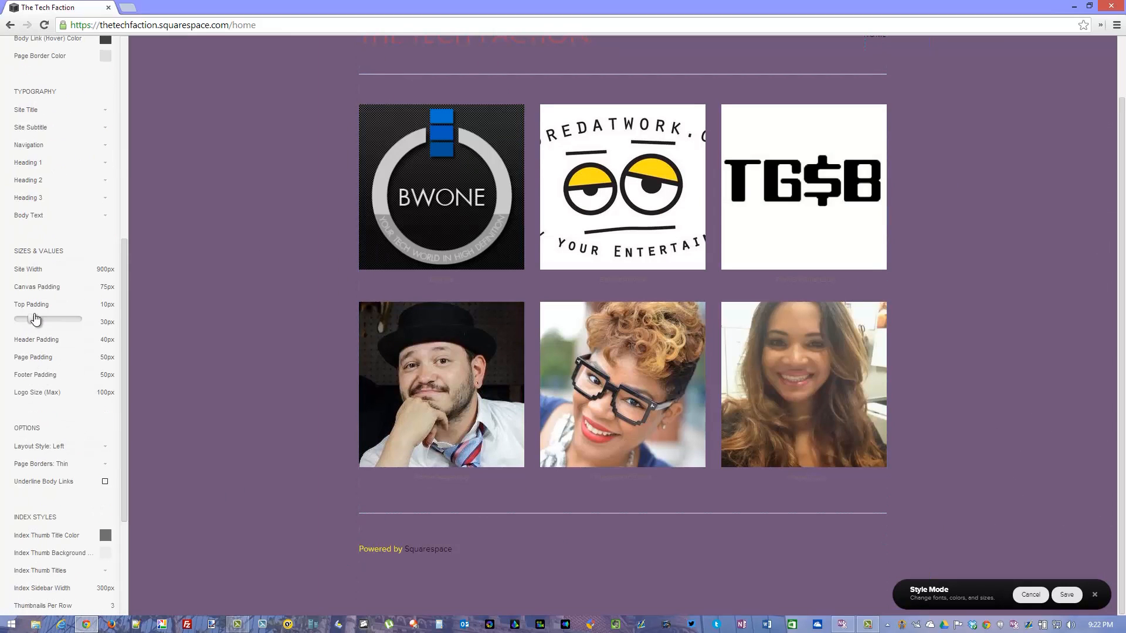
mouse_move(54, 269)
mouse_down()
mouse_move(12, 276)
mouse_move(106, 272)
mouse_move(75, 267)
mouse_up()
Try hiding the thumbnail titles in the Index Styles and show them again.
scroll(83, 374, down, 3)
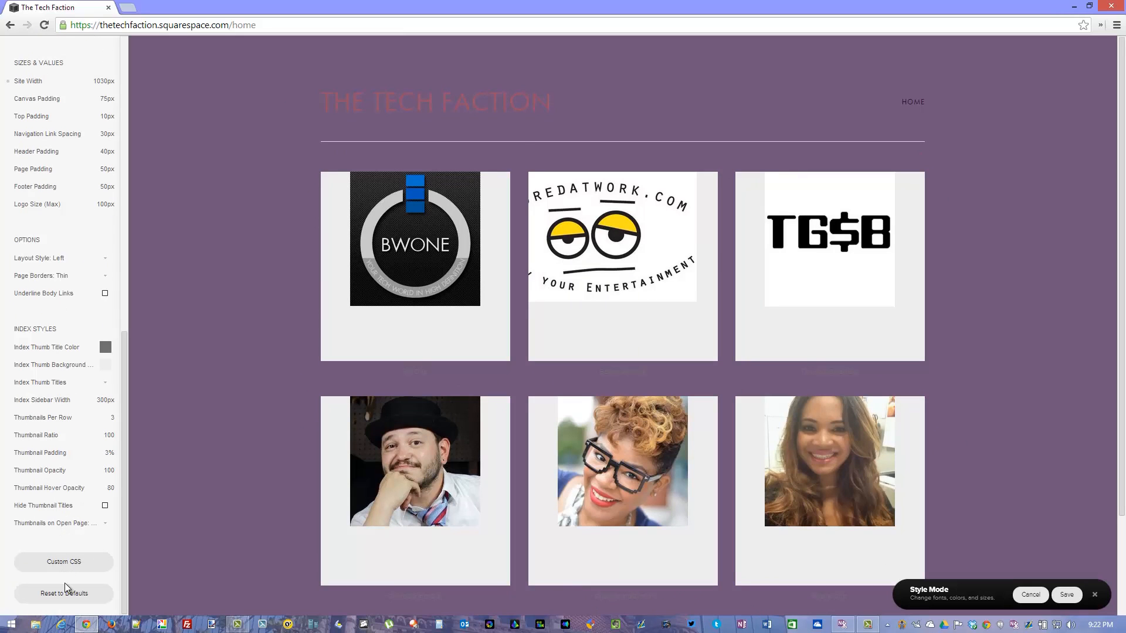
click(106, 508)
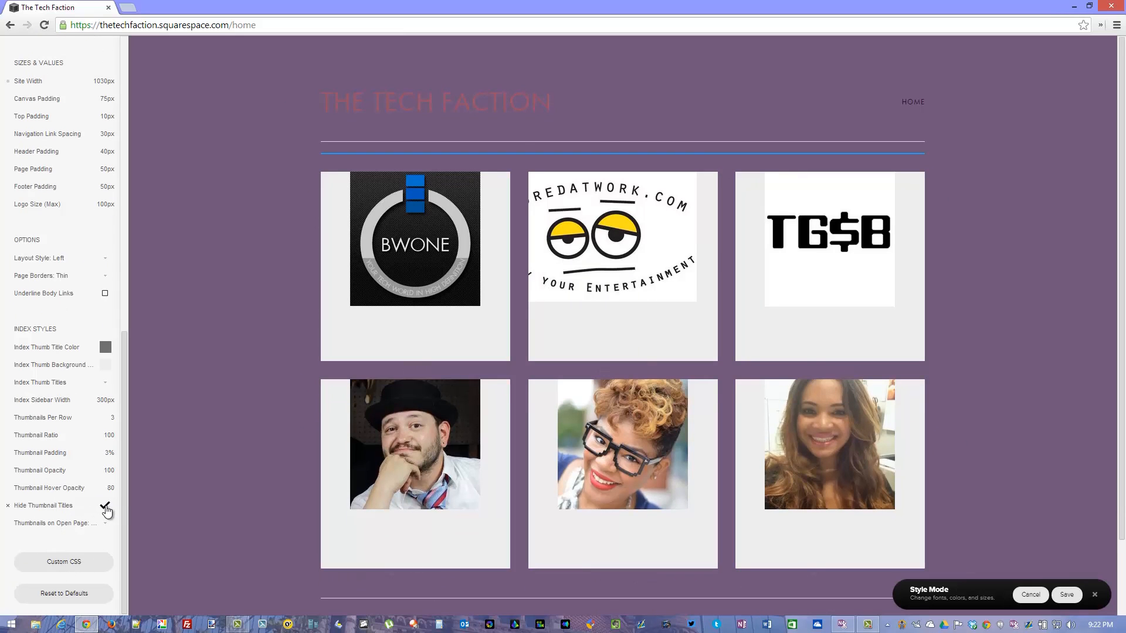
click(105, 508)
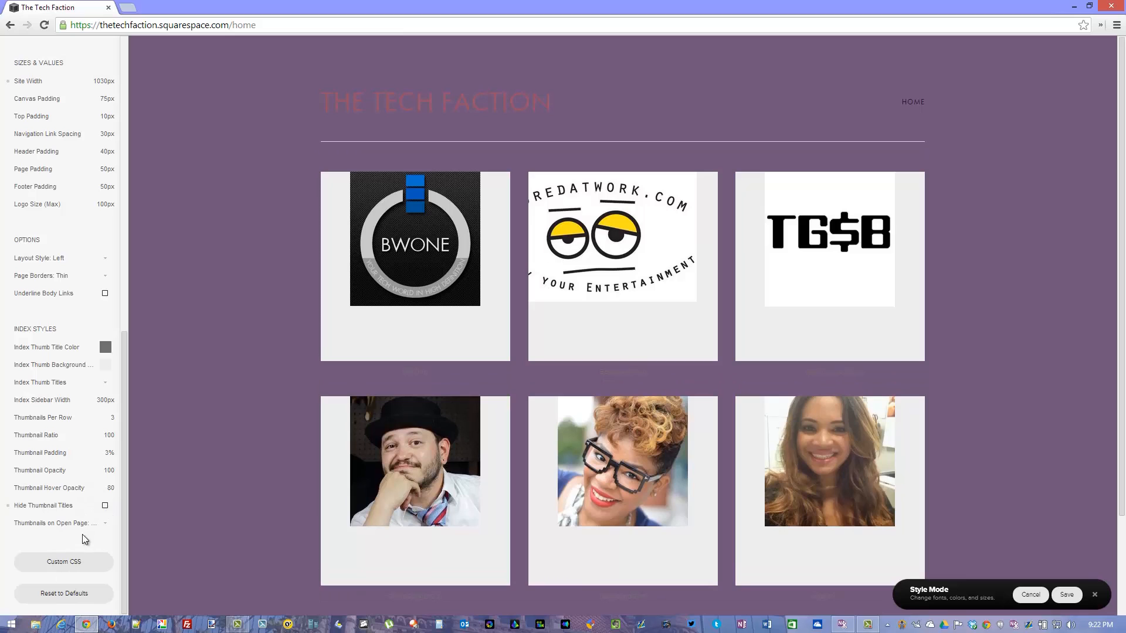
Reset all styles to the template defaults and discard the pending style changes.
click(75, 594)
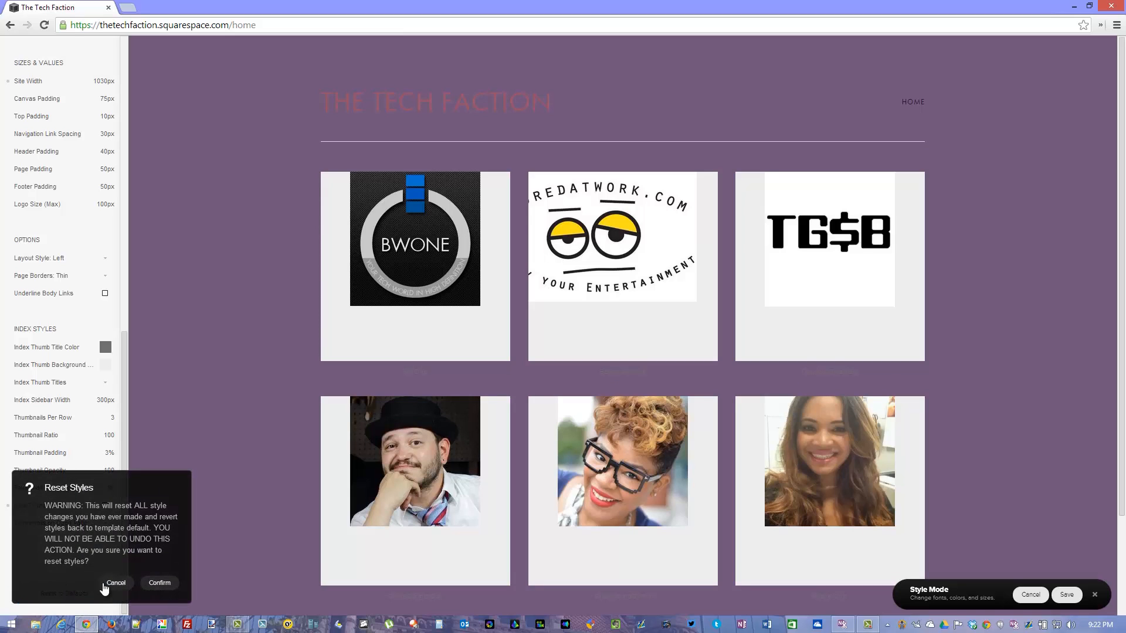
click(160, 584)
scroll(98, 423, up, 2)
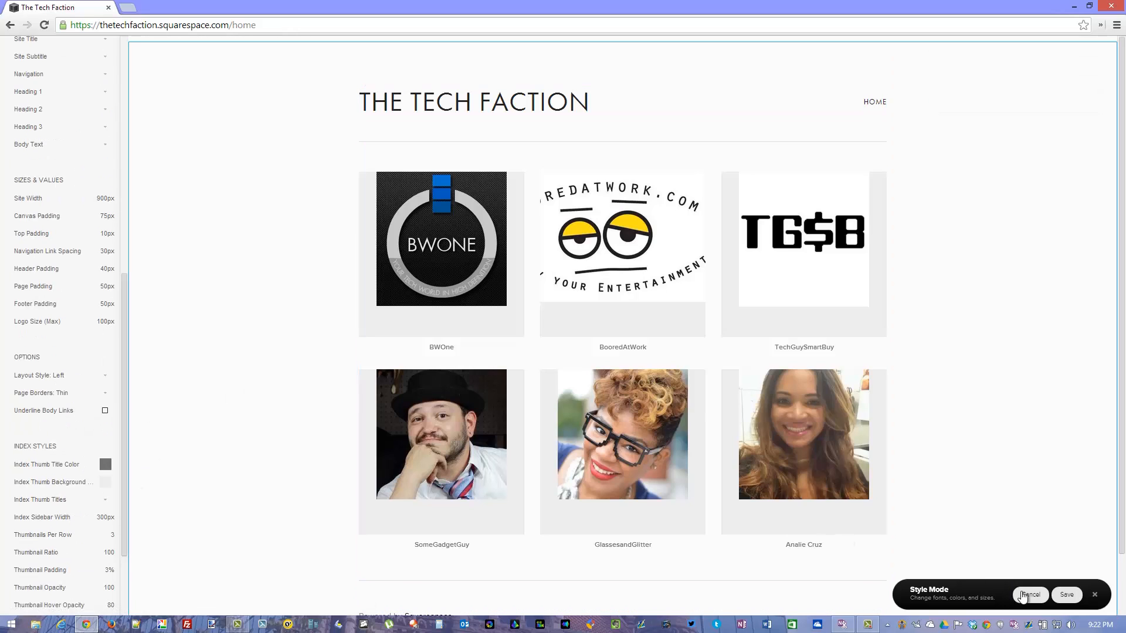
click(1030, 595)
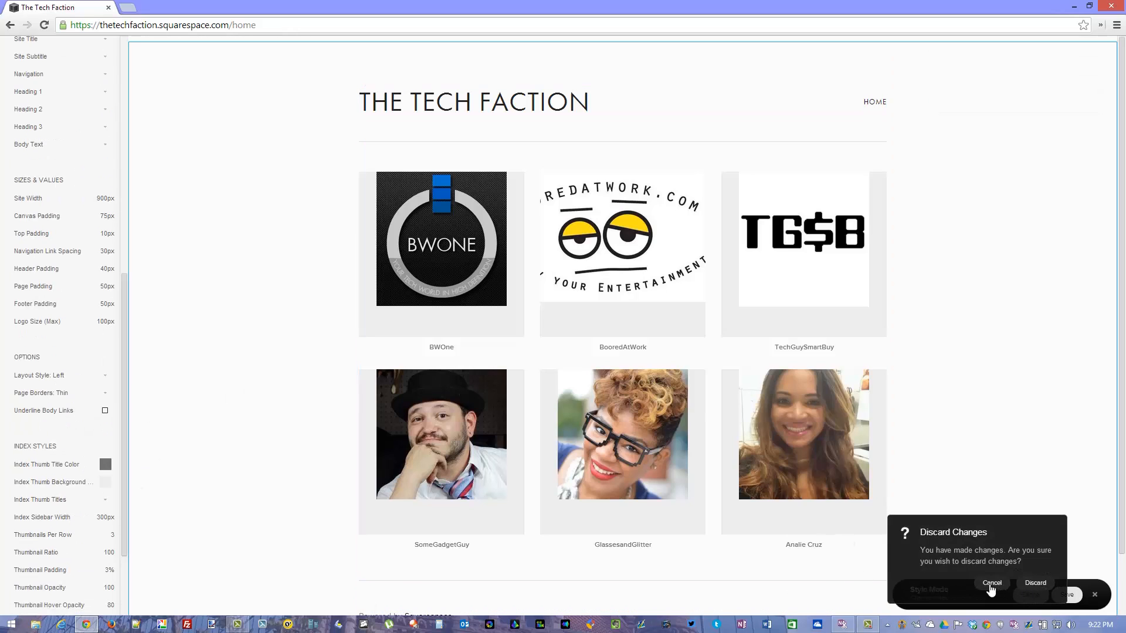
click(1032, 587)
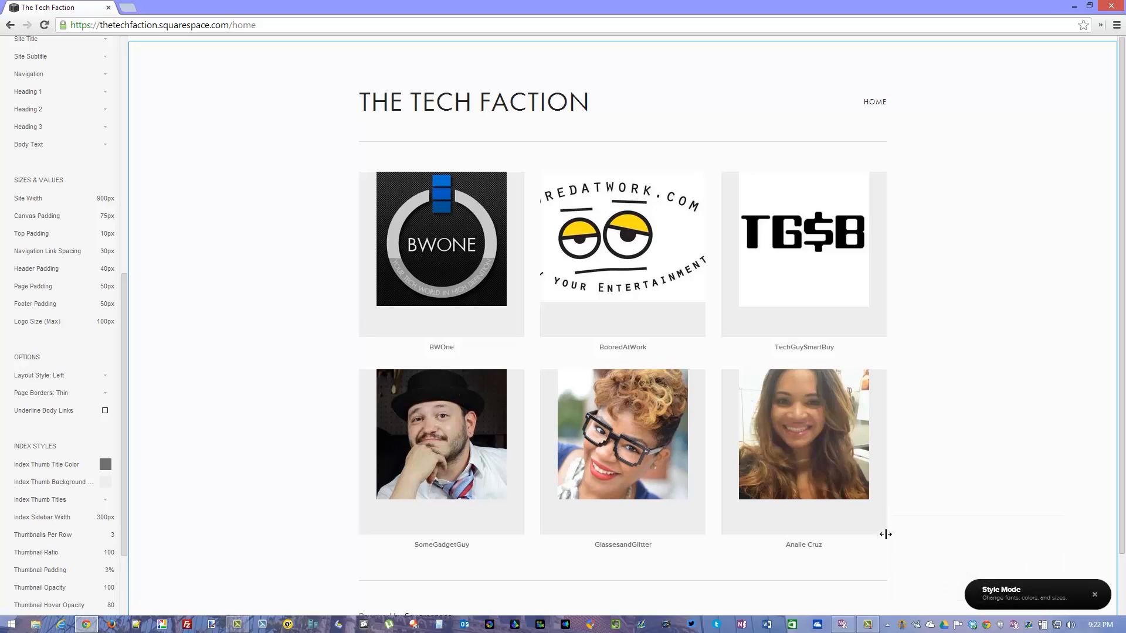
Try a Thumbnail Hover Opacity of 46, discard the change and exit Style Mode.
scroll(59, 489, down, 2)
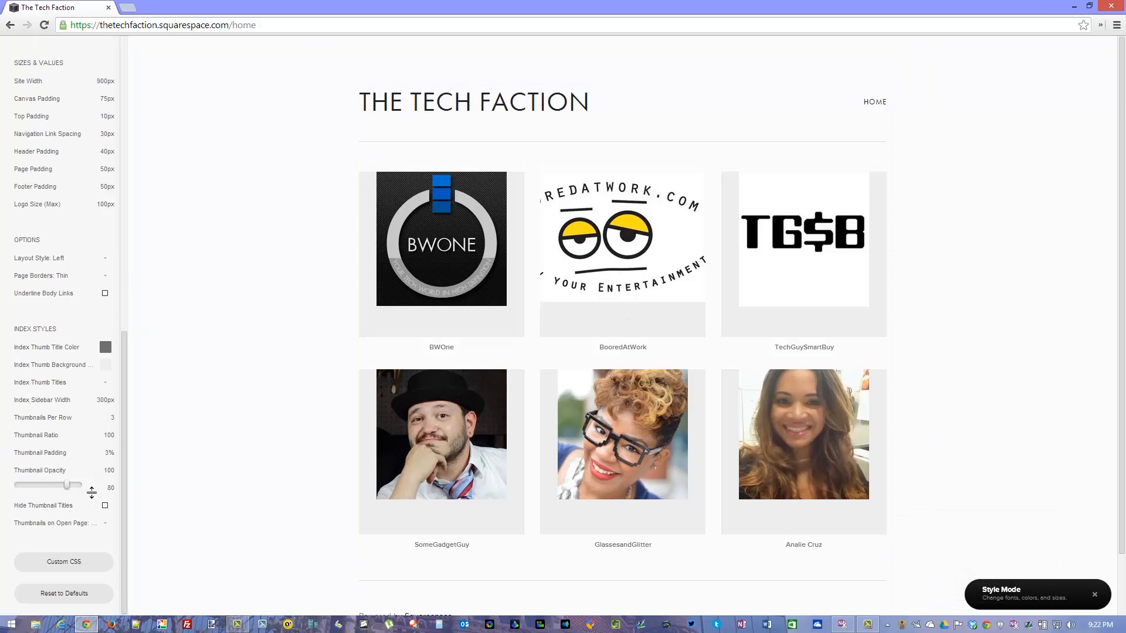
drag(66, 486, 45, 482)
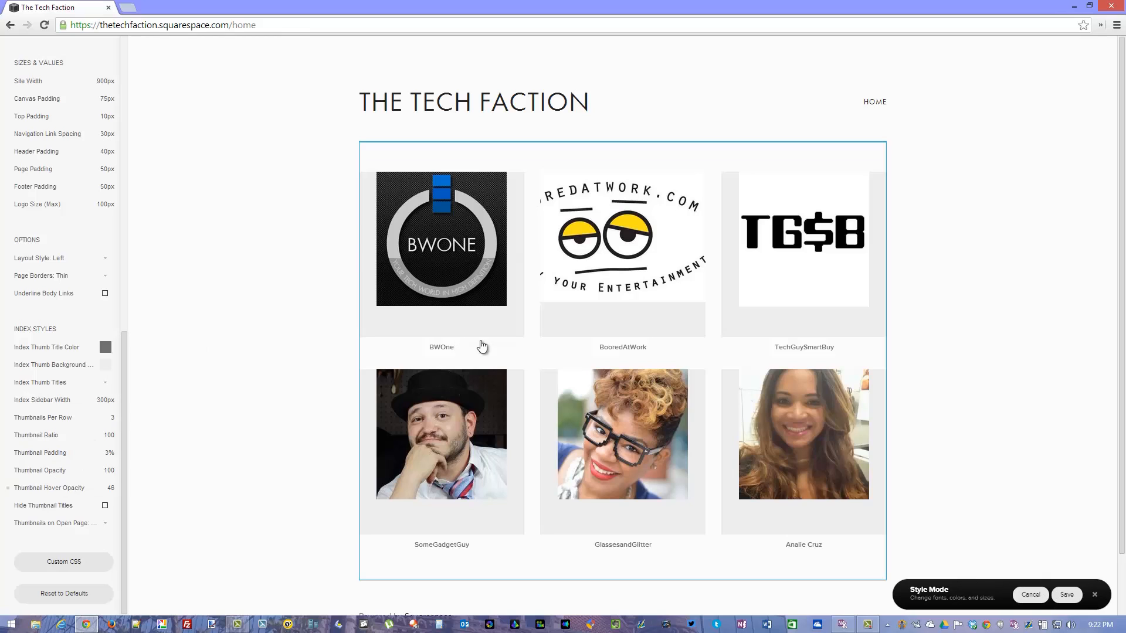
click(266, 380)
click(1025, 595)
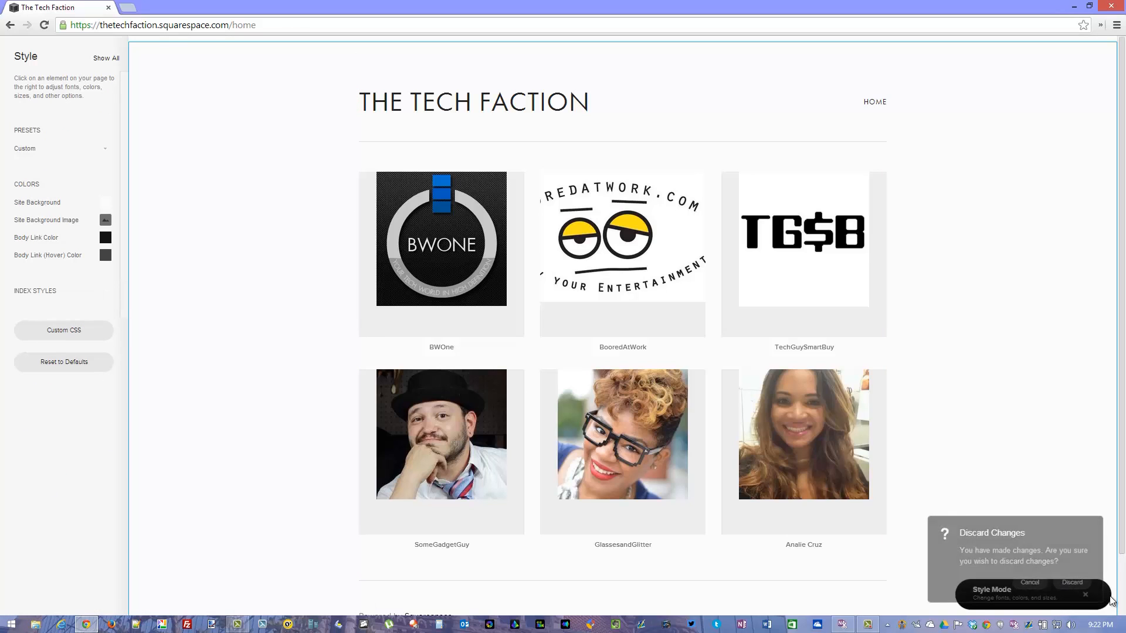
click(1095, 596)
click(1037, 584)
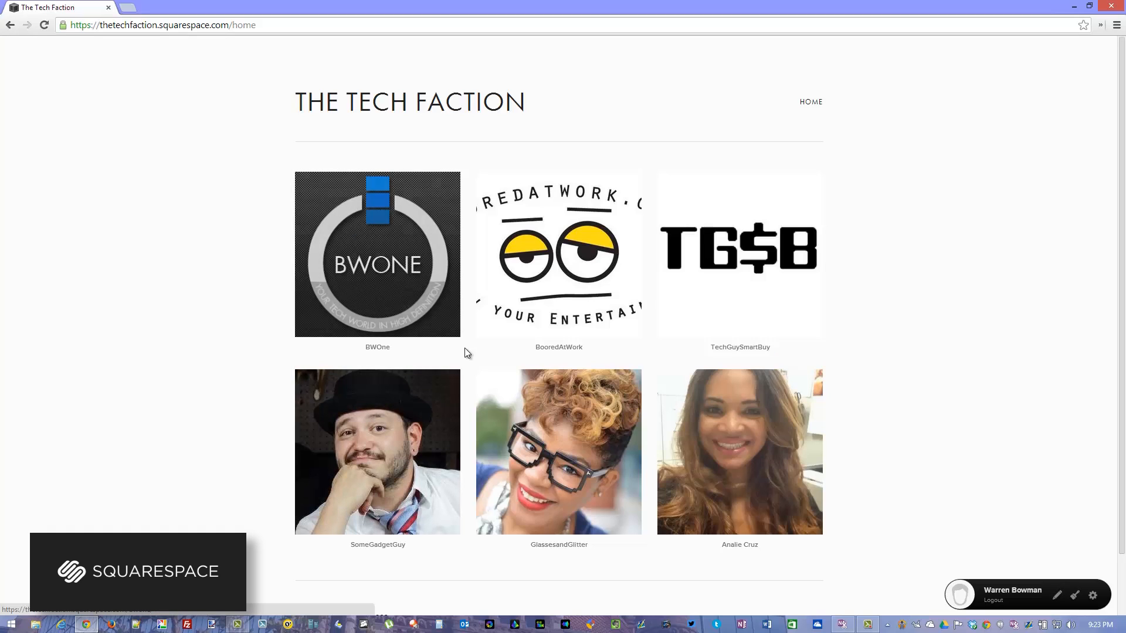
Return to the site manager and preview the site's home page from there.
key(Escape)
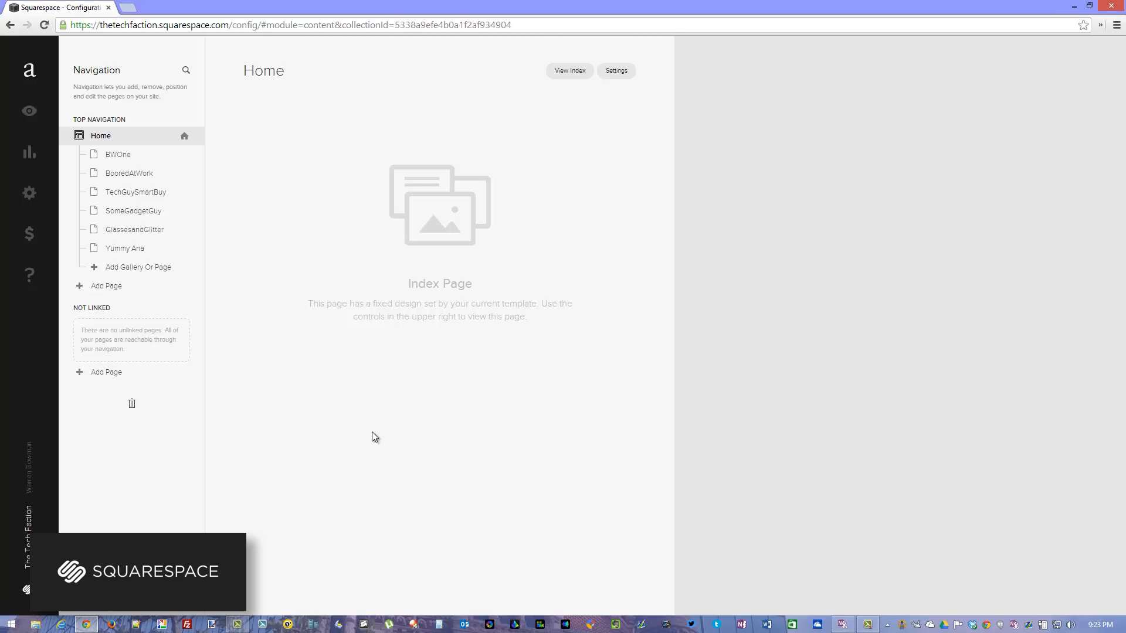
click(30, 111)
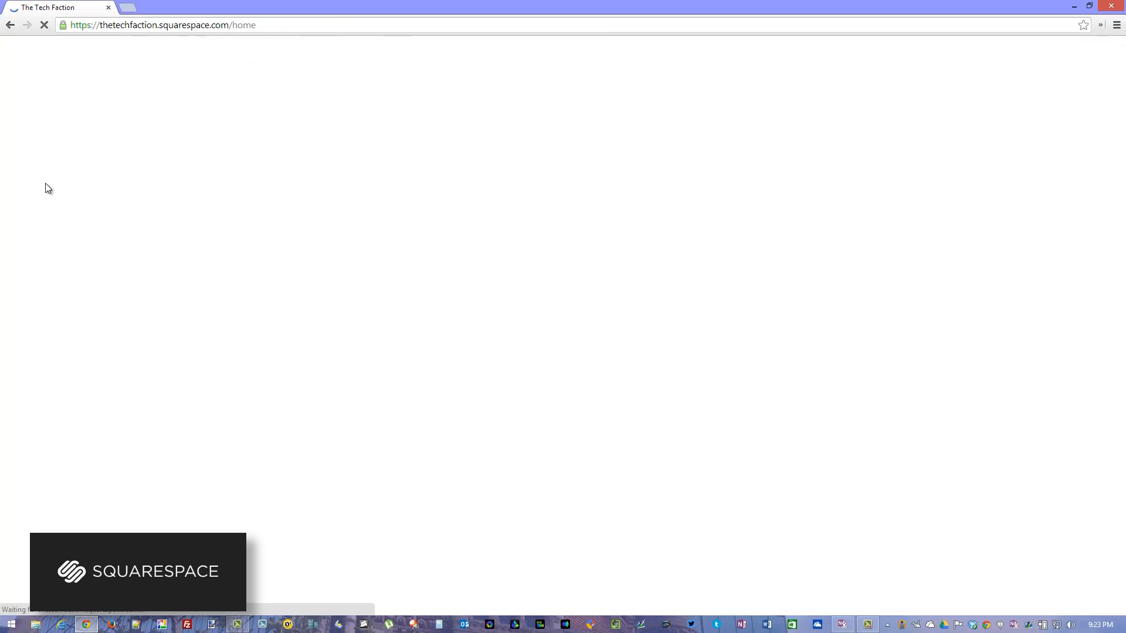